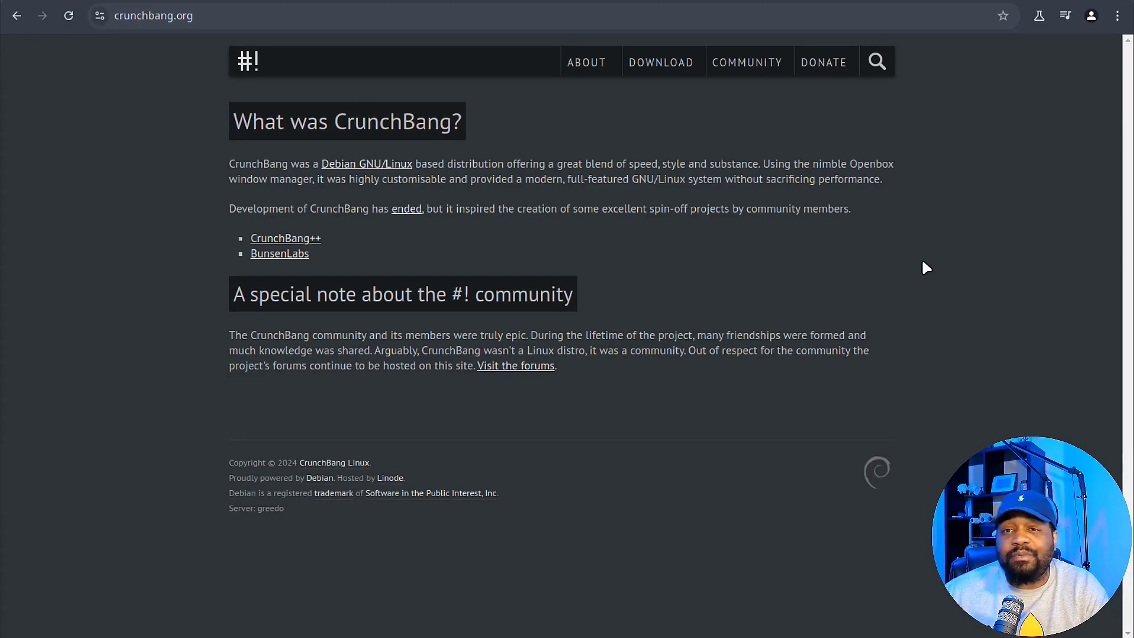
# Open the CrunchBang++ site, glance at the BunsenLabs tab, then return to crunchbangplusplus.org.
pyautogui.click(286, 239)
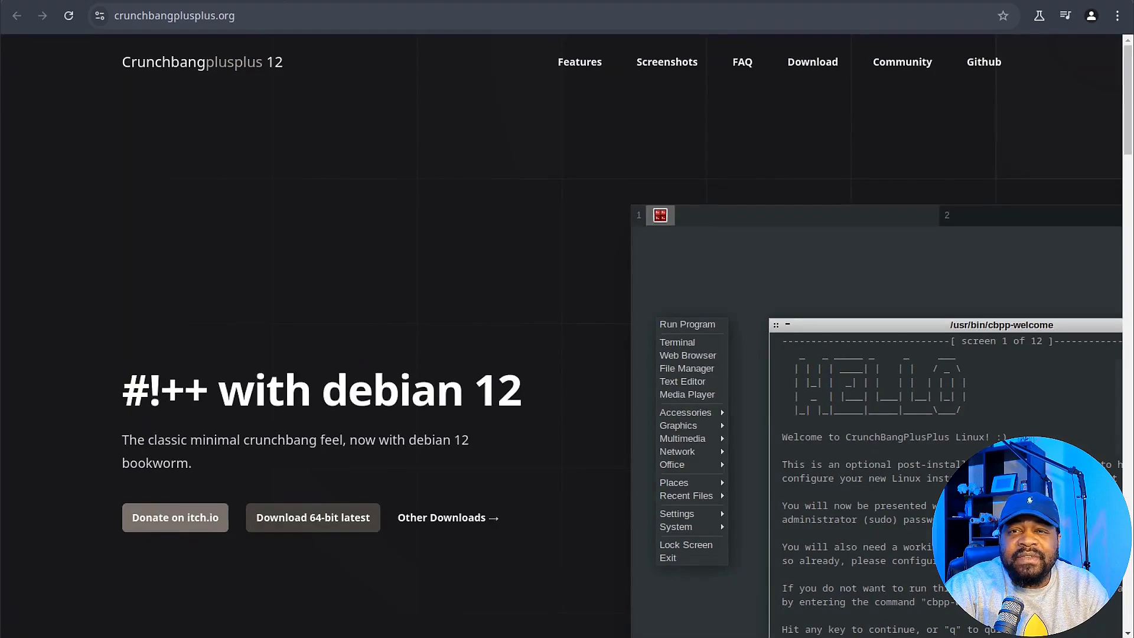
pyautogui.click(414, 1)
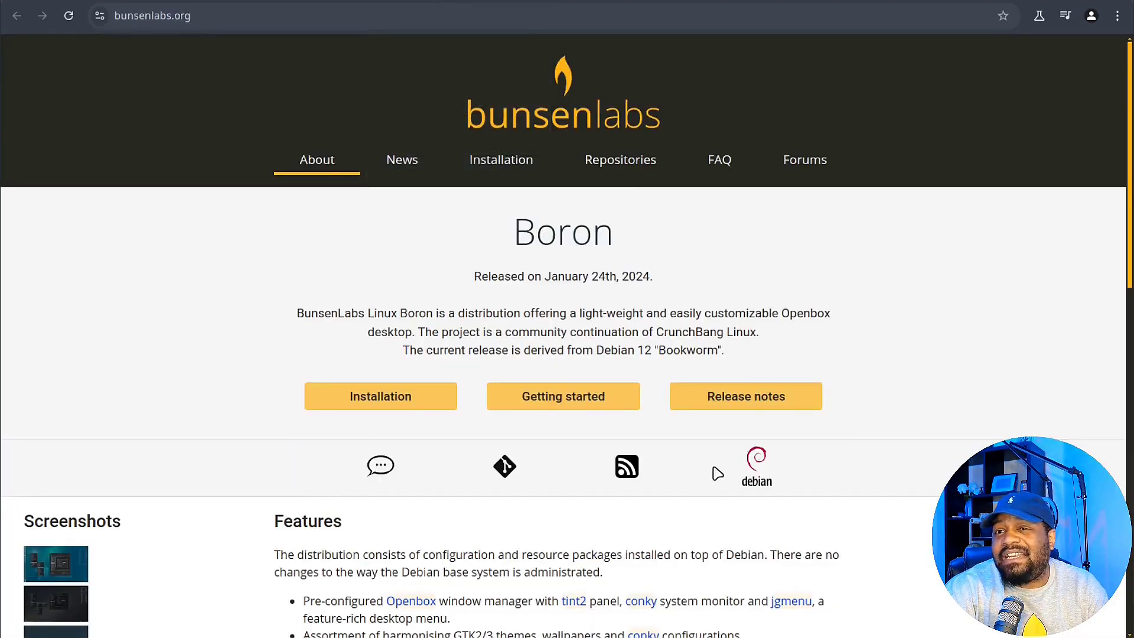
pyautogui.click(296, 3)
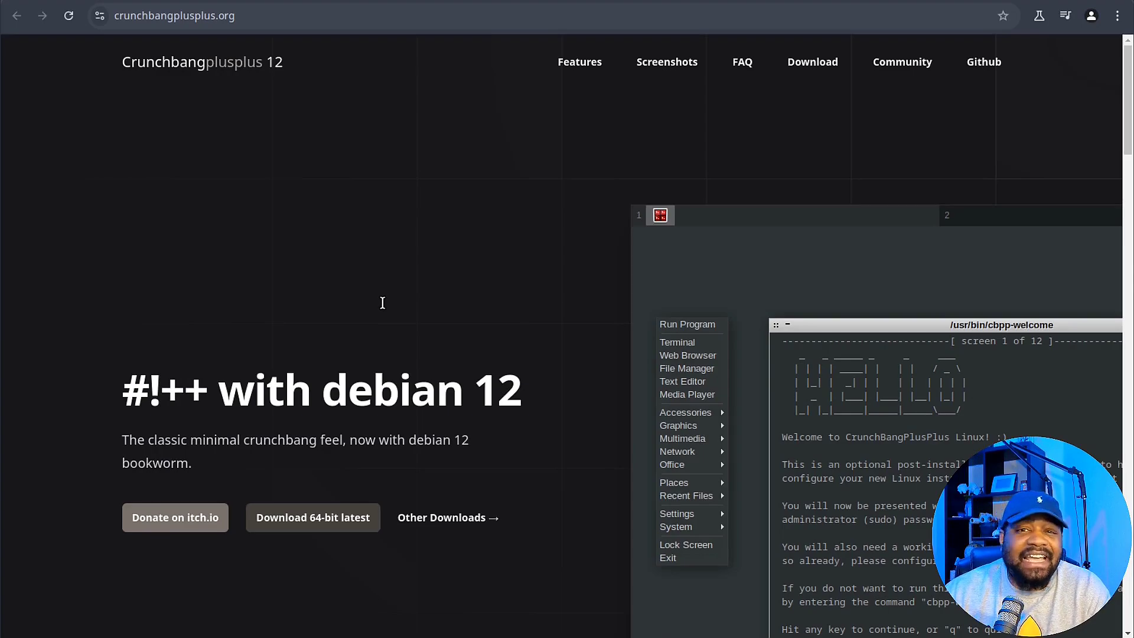
# Scroll through the homepage's Features and Screenshots sections, then back up toward the top.
pyautogui.scroll(-10, 625, 360)
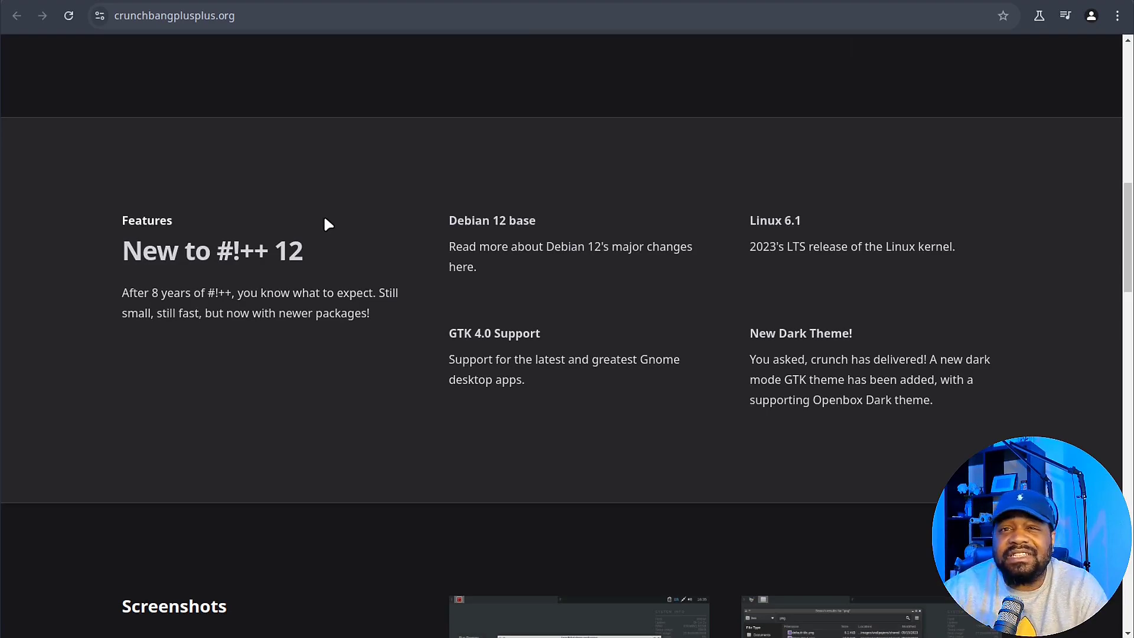
pyautogui.scroll(-7, 443, 189)
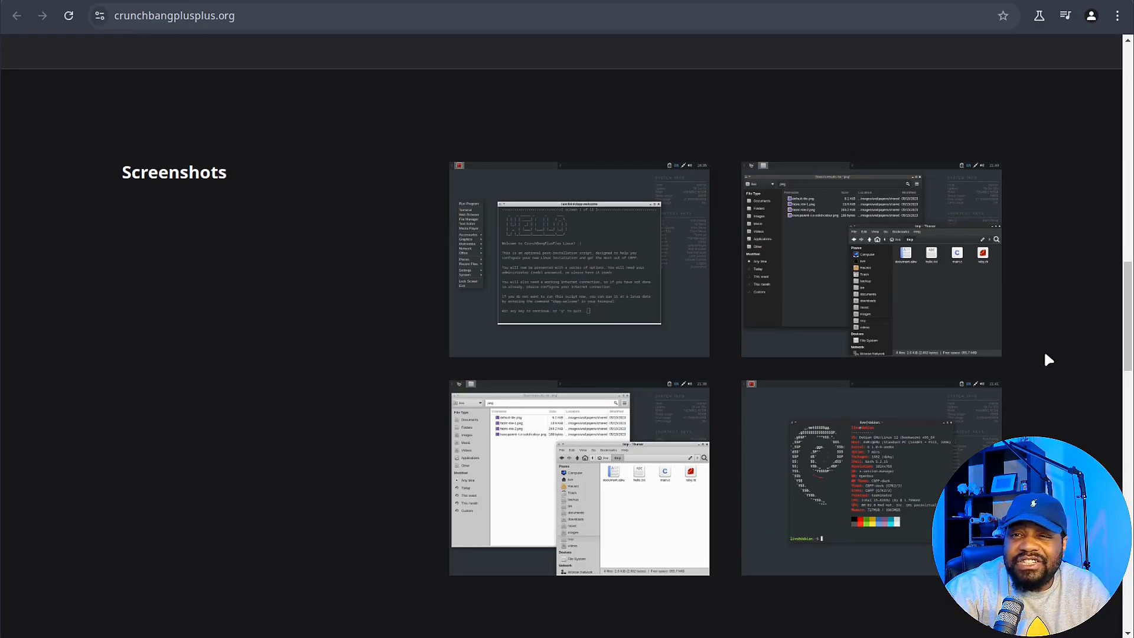
pyautogui.scroll(20, 1046, 354)
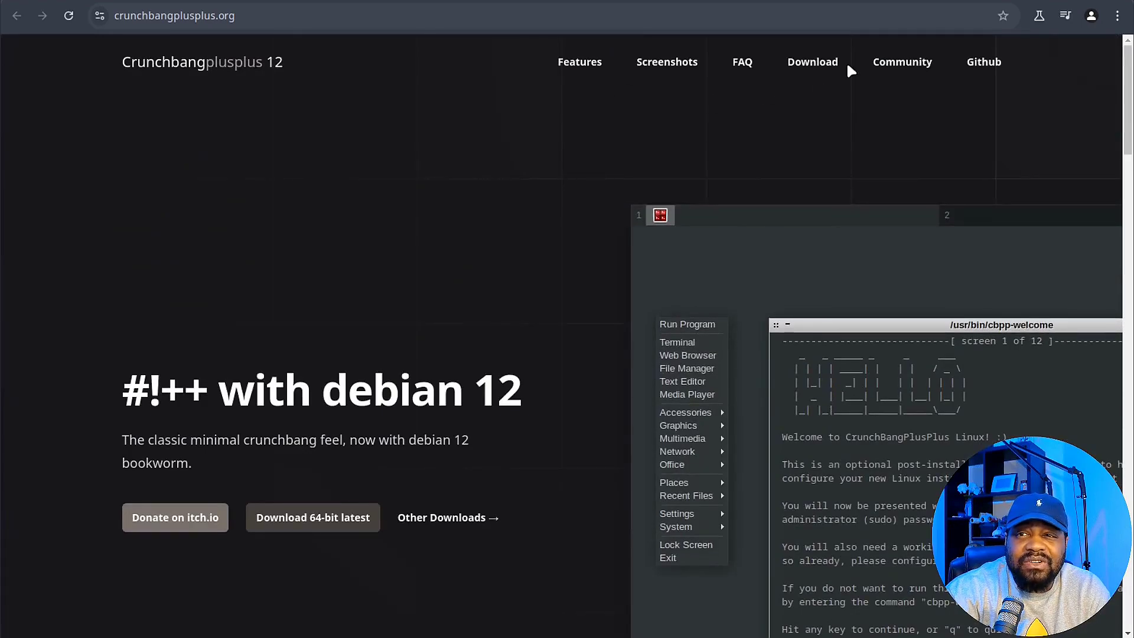
pyautogui.click(818, 66)
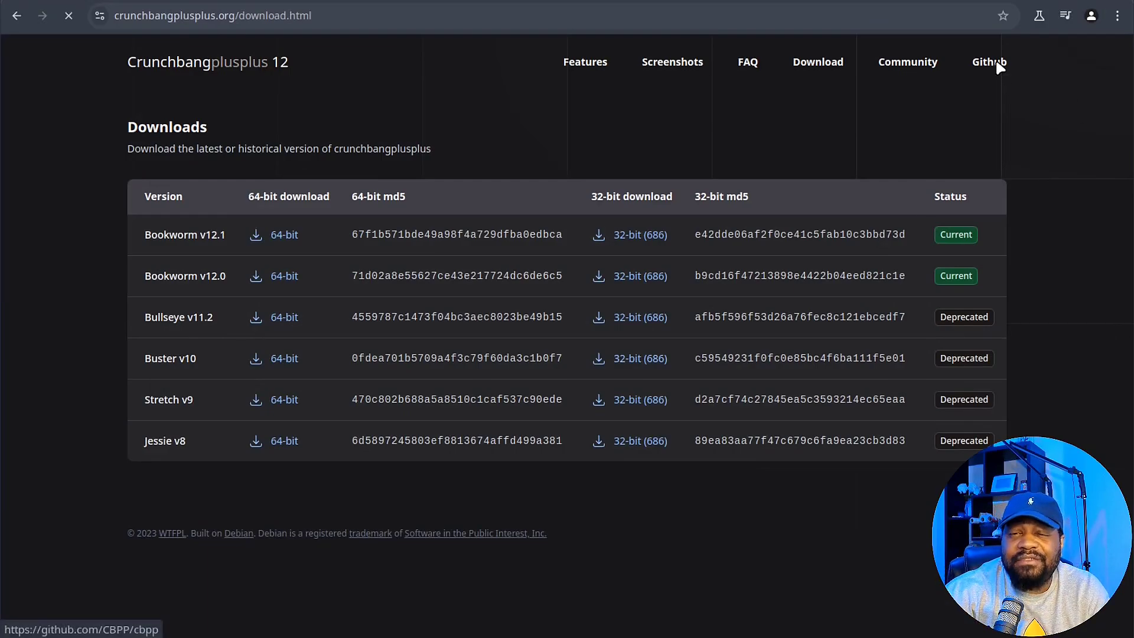
# Open the CBPP/cbpp GitHub repository, read down its README, and return to the top.
pyautogui.click(998, 63)
pyautogui.scroll(-5, 96, 440)
pyautogui.scroll(-4, 96, 440)
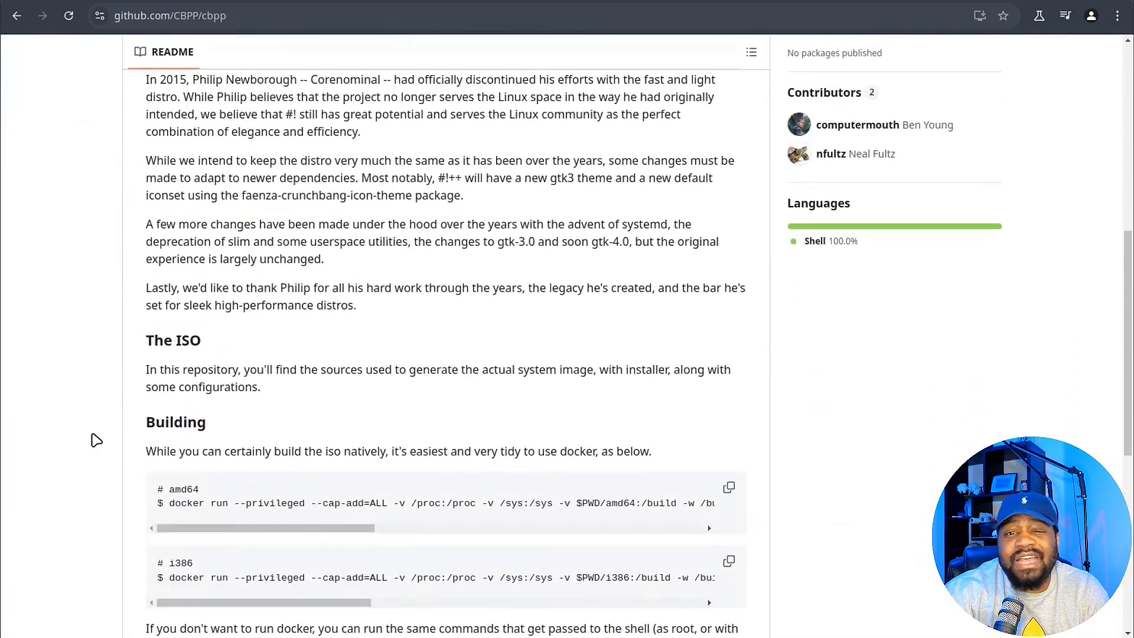
pyautogui.scroll(-2, 237, 402)
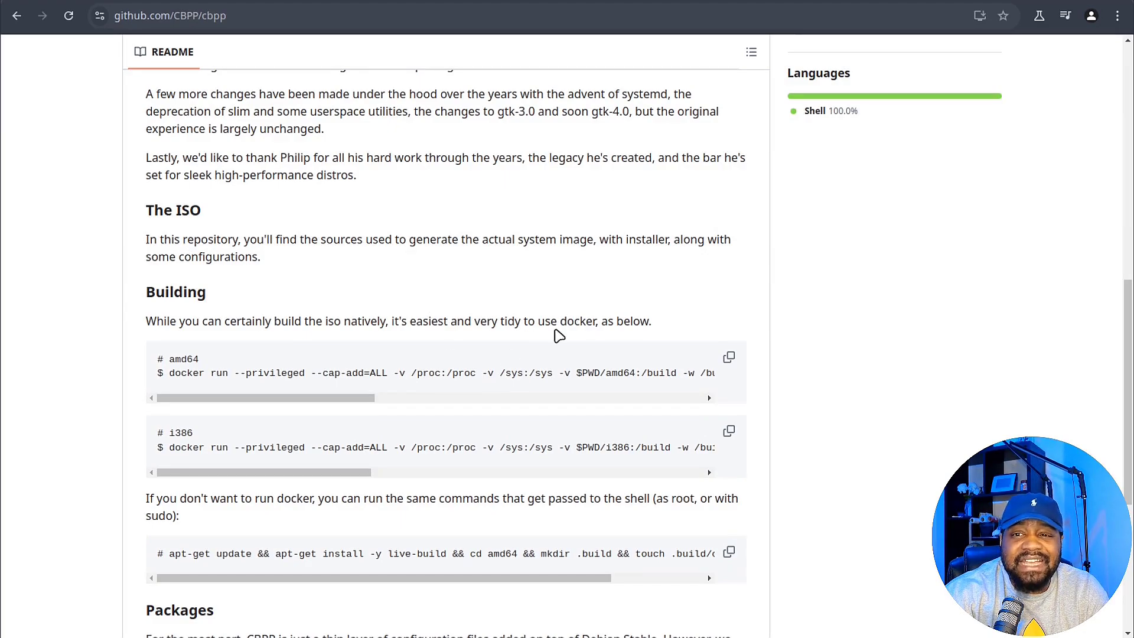
pyautogui.scroll(-1, 393, 397)
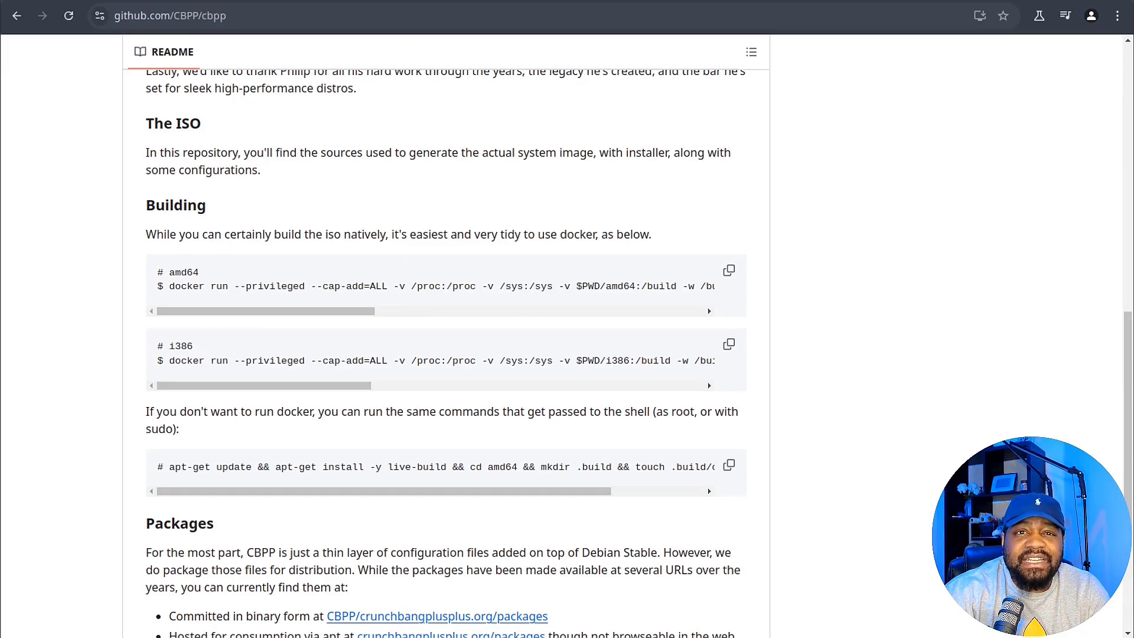
pyautogui.scroll(6, 685, 171)
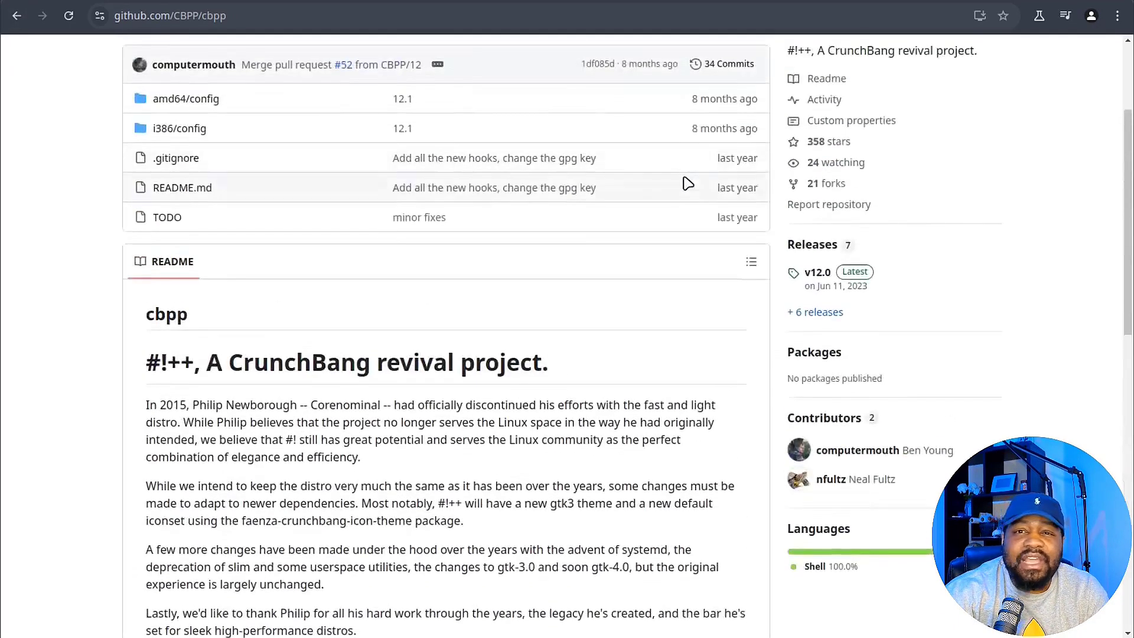
pyautogui.scroll(3, 687, 183)
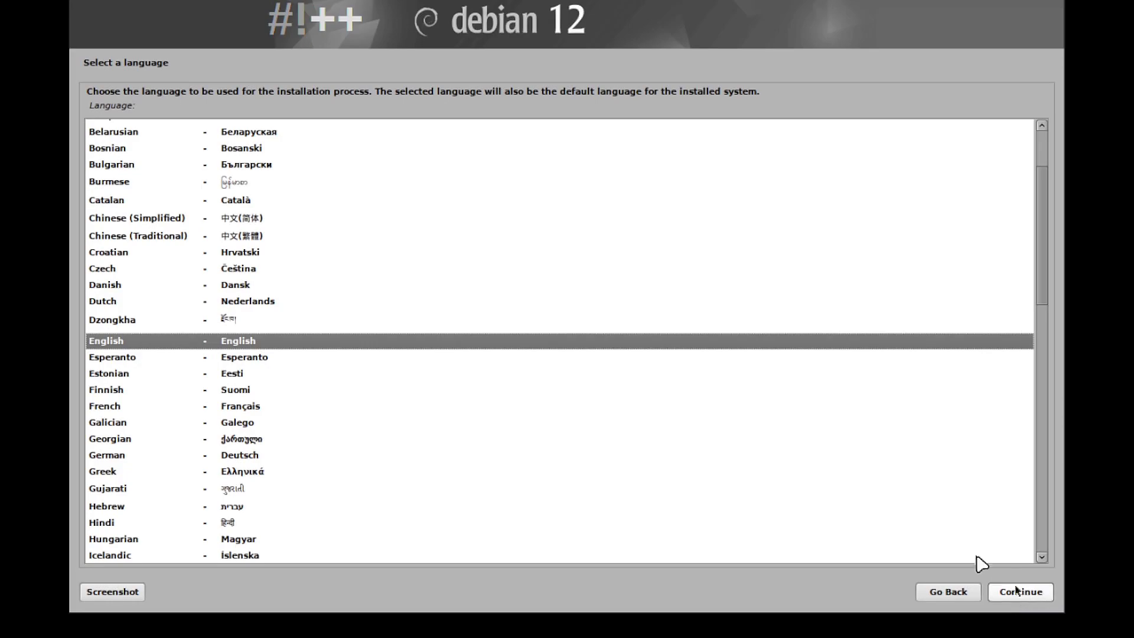
# Accept English language, United States location and American English keymap.
pyautogui.click(1020, 593)
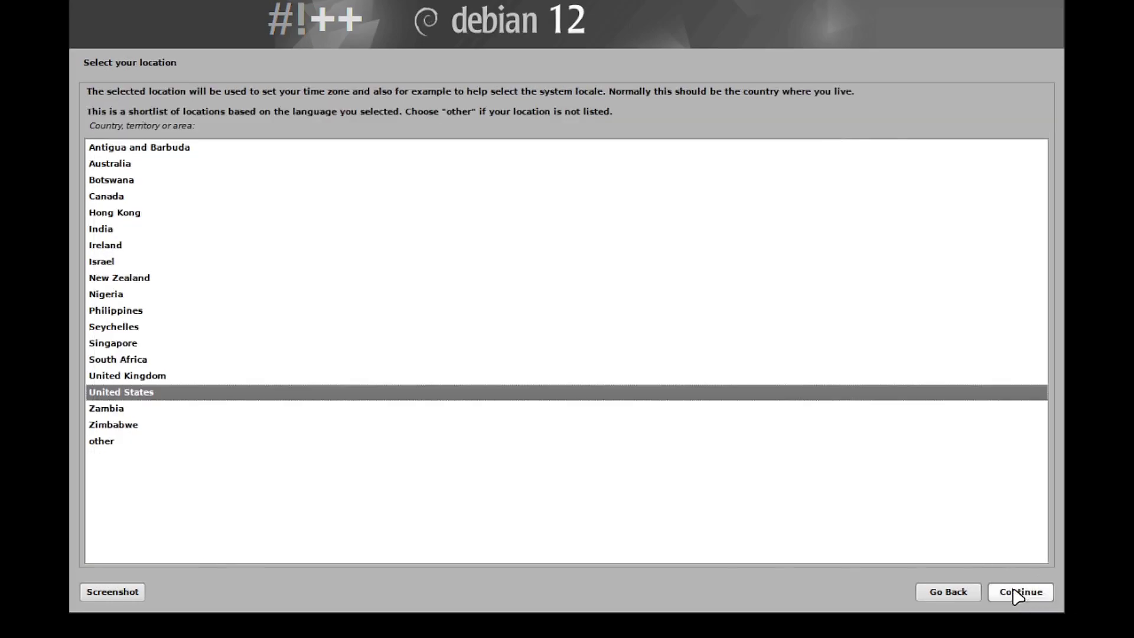
pyautogui.click(1038, 590)
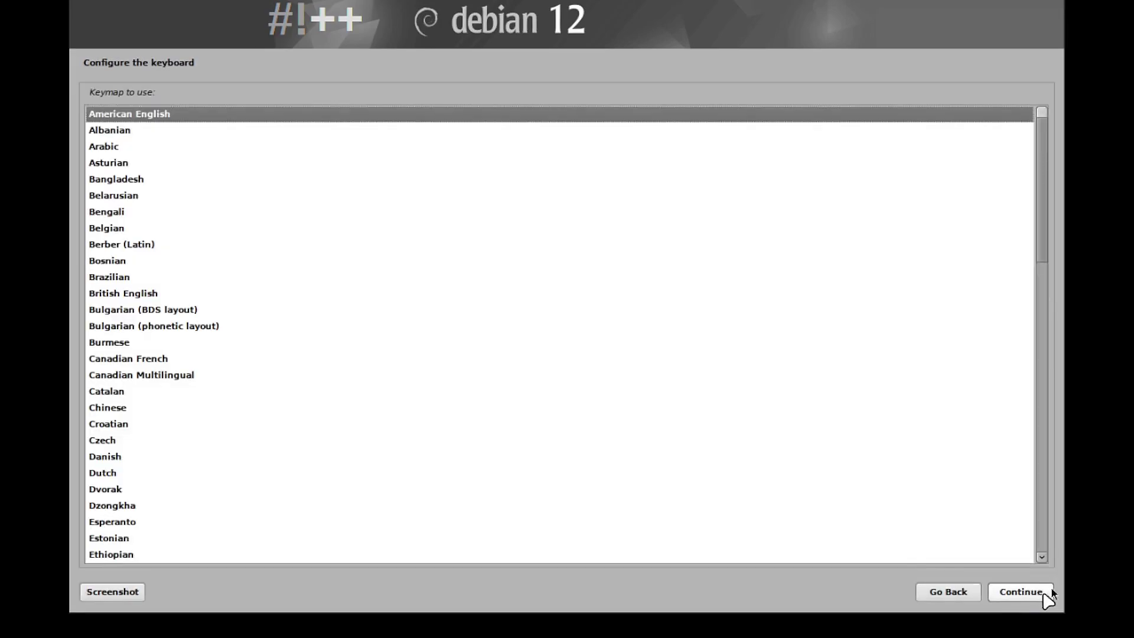
pyautogui.click(1027, 592)
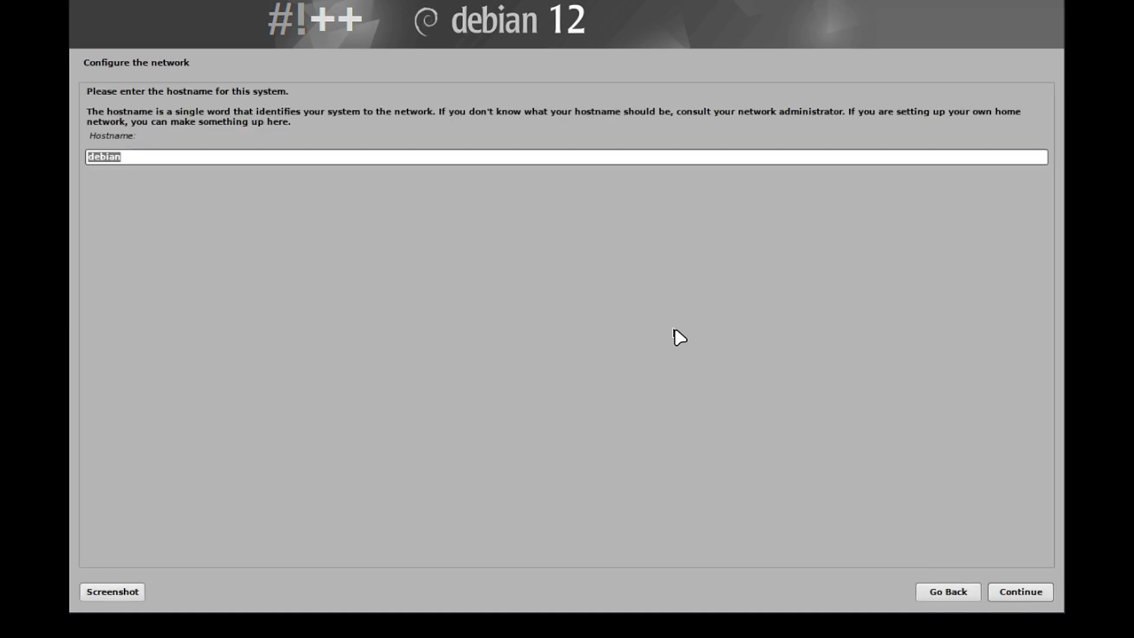
# Replace hostname 'debian' with 'crunch' and leave the domain name blank.
pyautogui.moveTo(315, 158); pyautogui.dragTo(78, 142)
pyautogui.press('BackSpace')
pyautogui.write('crunch')
pyautogui.click(1029, 588)
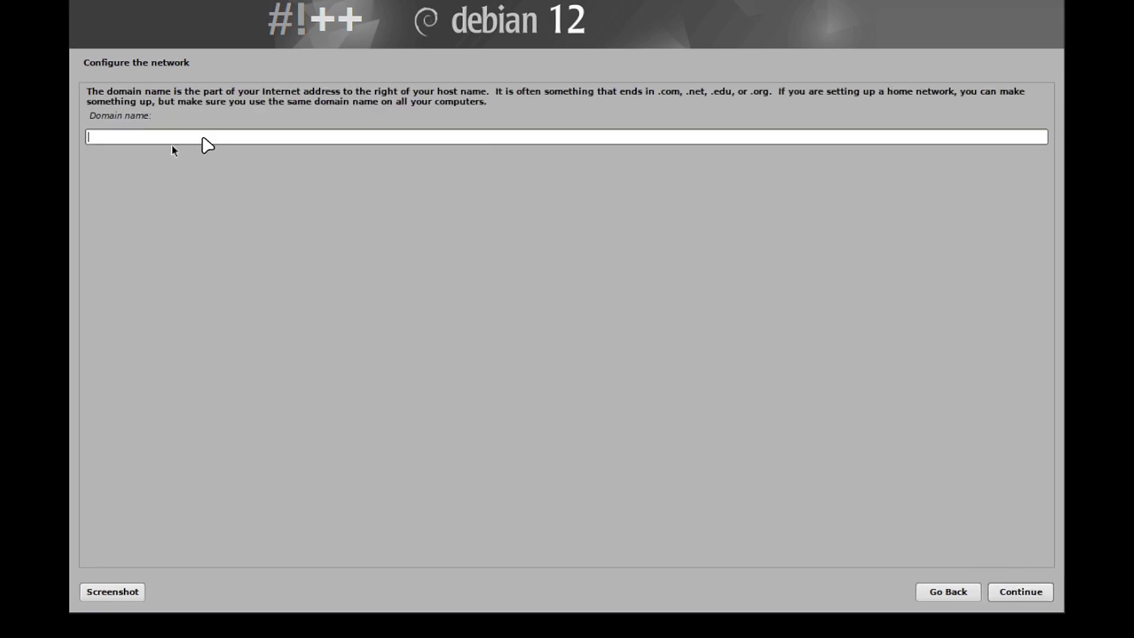
pyautogui.click(1013, 596)
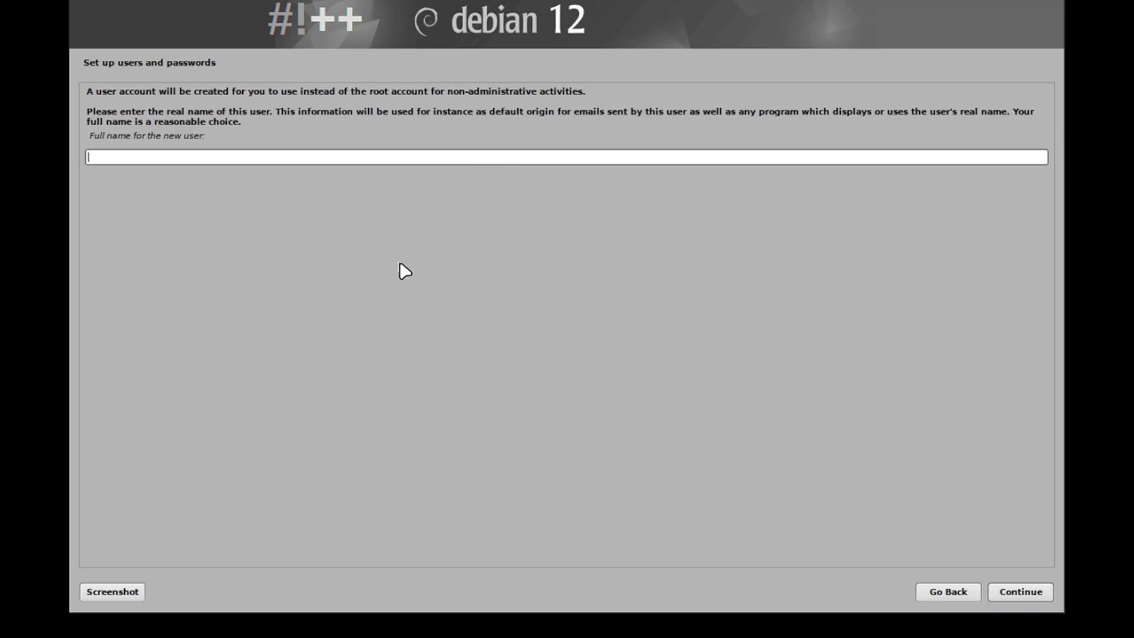
# Accept the full name and suggested username, set the user password, and choose the Pacific time zone.
pyautogui.click(1026, 597)
pyautogui.click(1038, 598)
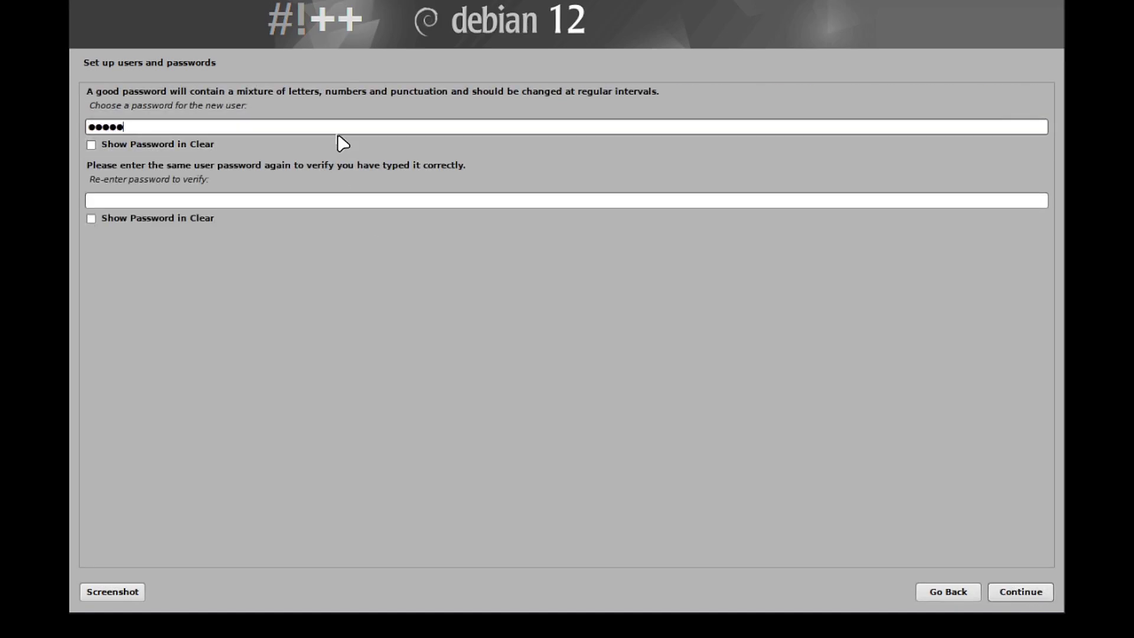
pyautogui.press('Tab')
pyautogui.press('Tab')
pyautogui.write('••••')
pyautogui.press('Return')
pyautogui.click(109, 177)
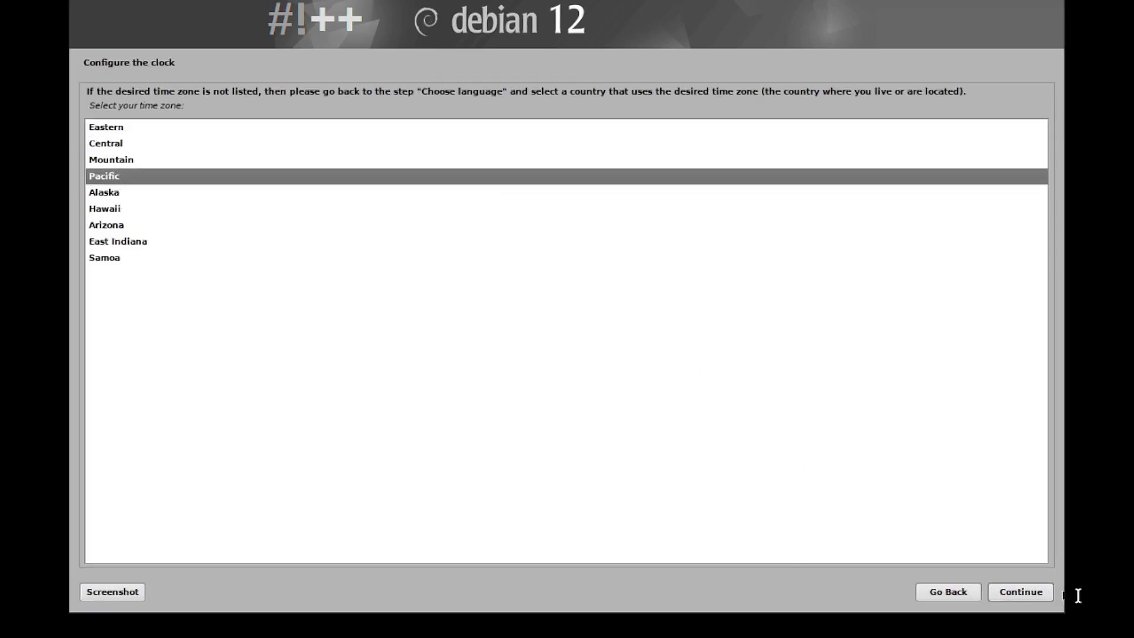
pyautogui.click(1021, 593)
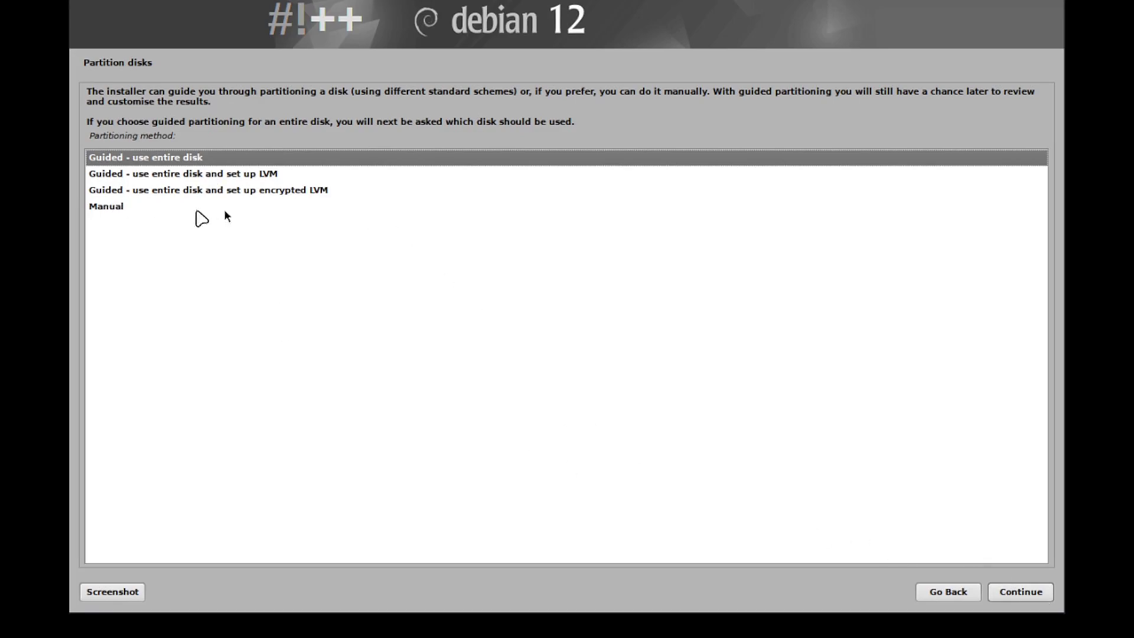
# Guided-partition the whole Virtual disk 1 (vda) with all files in one partition, and write the changes.
pyautogui.click(1029, 594)
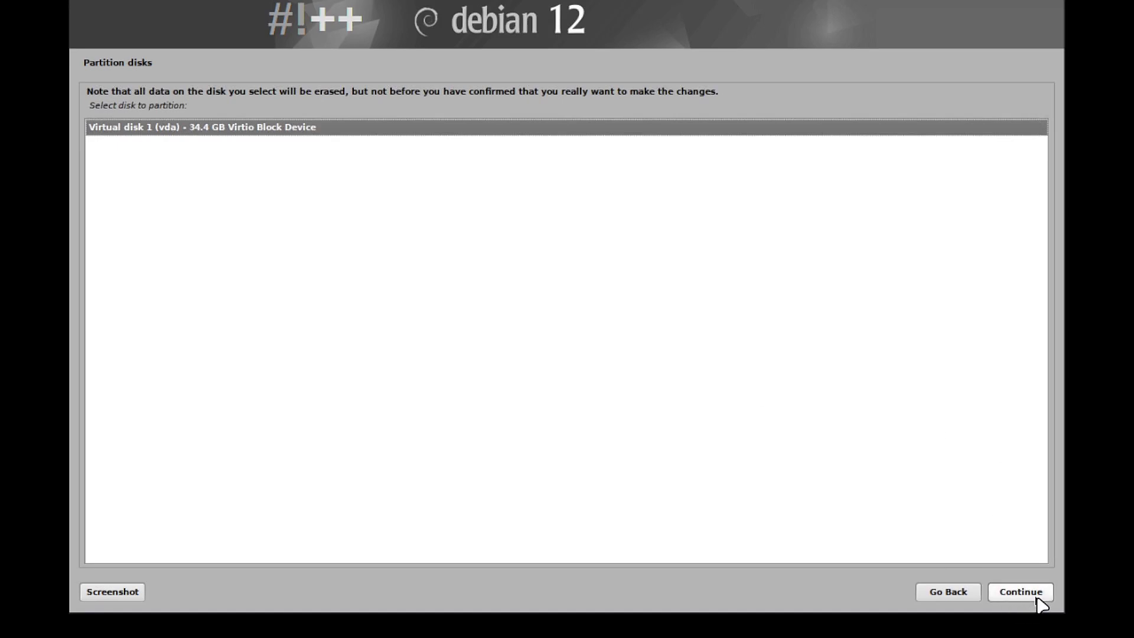
pyautogui.click(1038, 597)
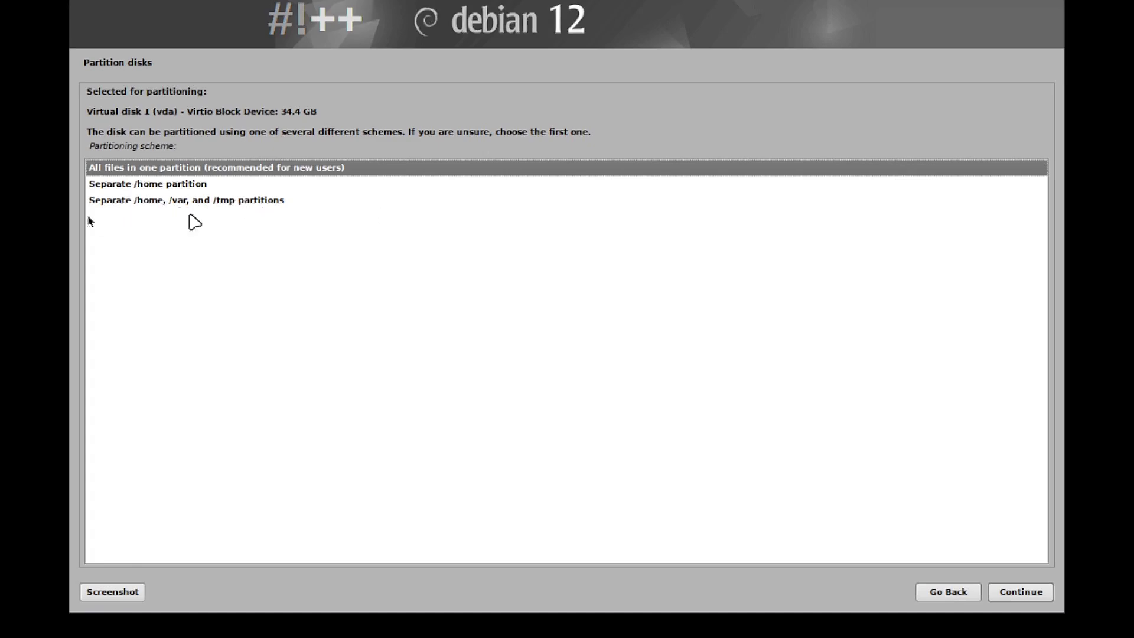
pyautogui.click(1028, 595)
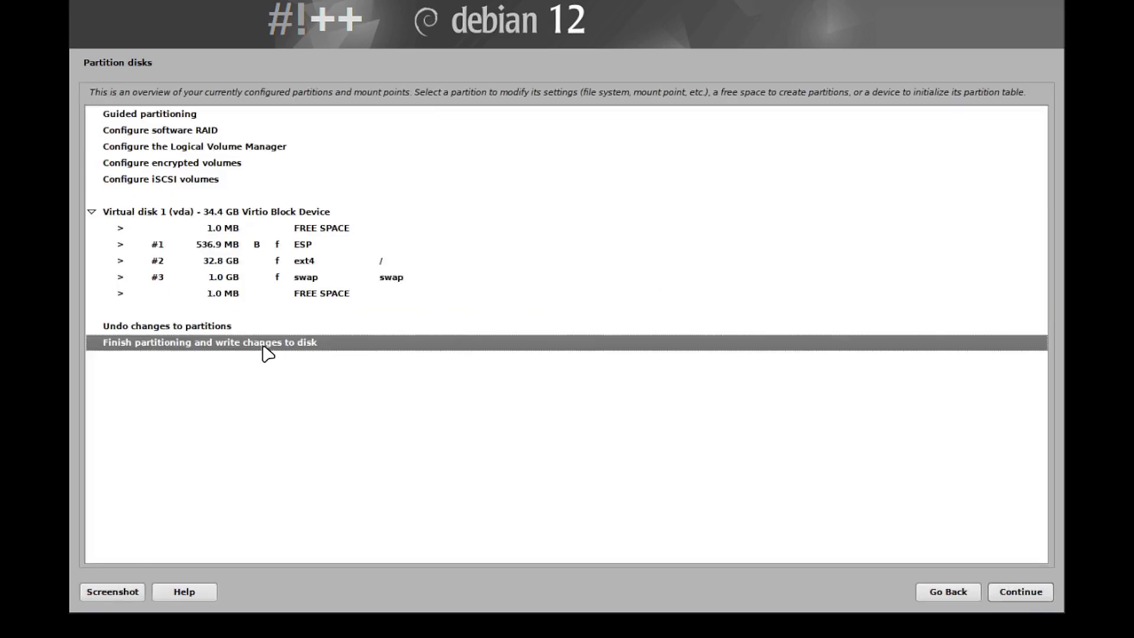
pyautogui.click(1017, 591)
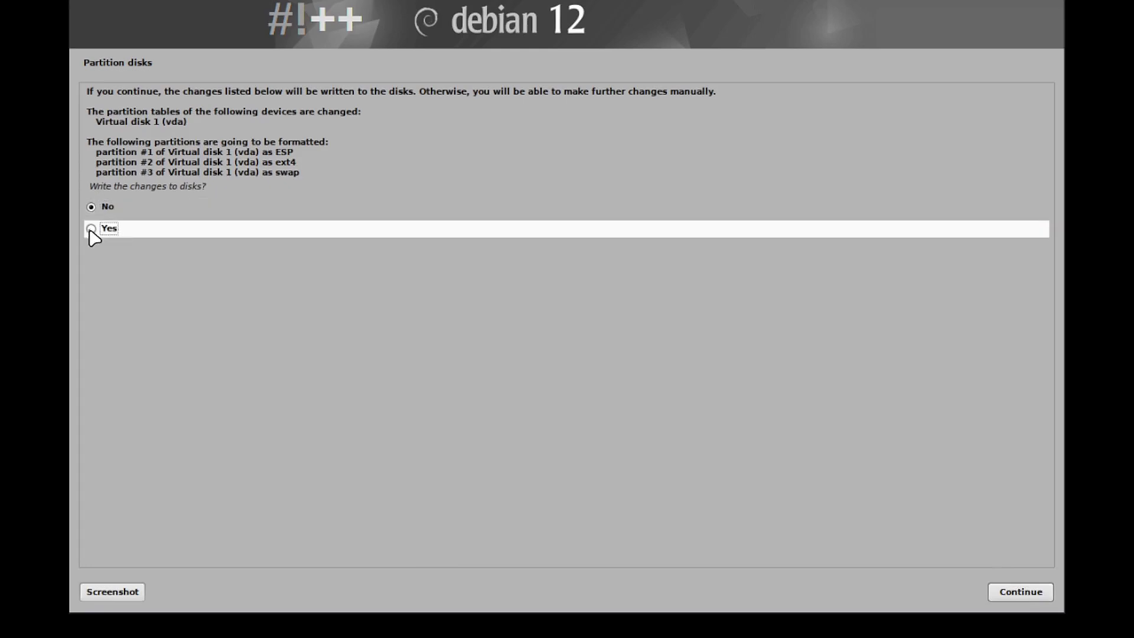
pyautogui.click(92, 230)
pyautogui.click(1003, 596)
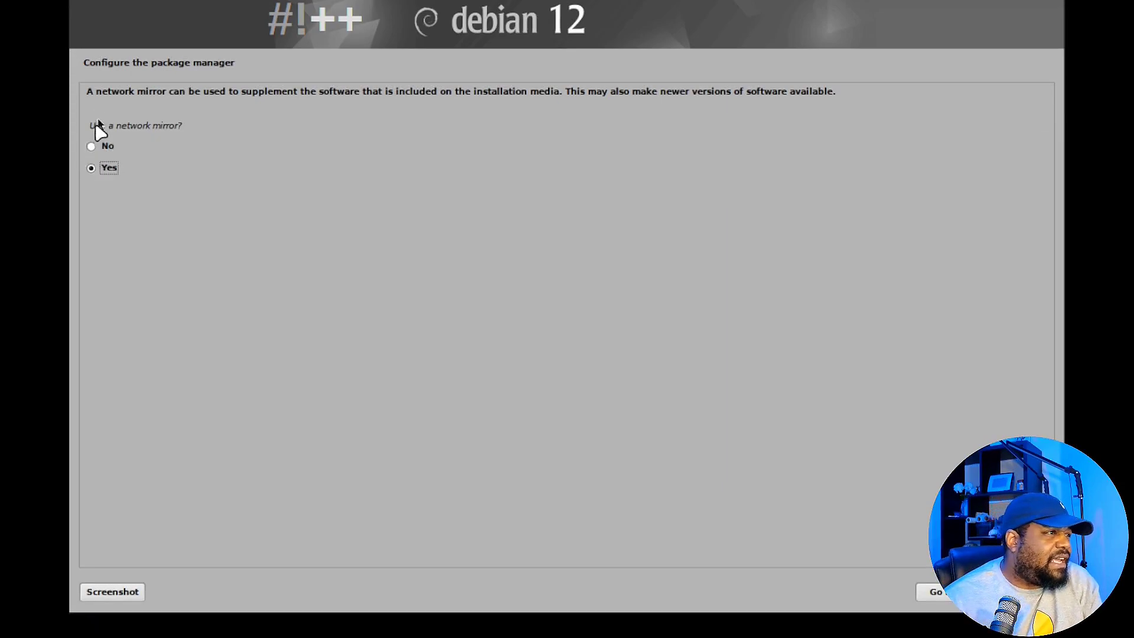
# Use a United States deb.debian.org network mirror with no HTTP proxy.
pyautogui.press('Return')
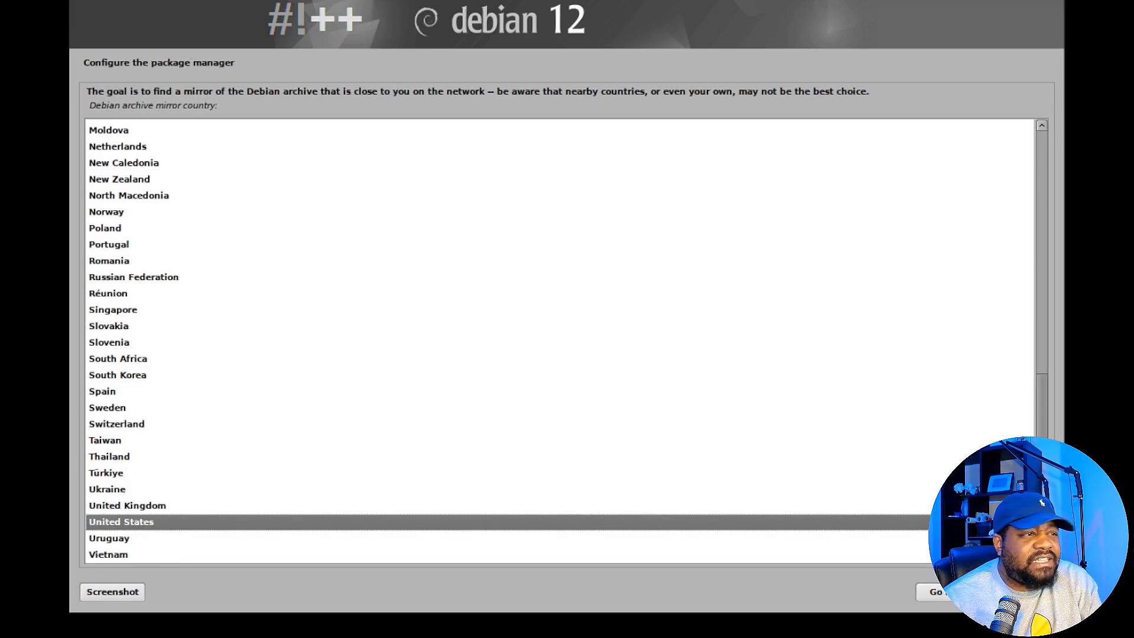
pyautogui.press('Return')
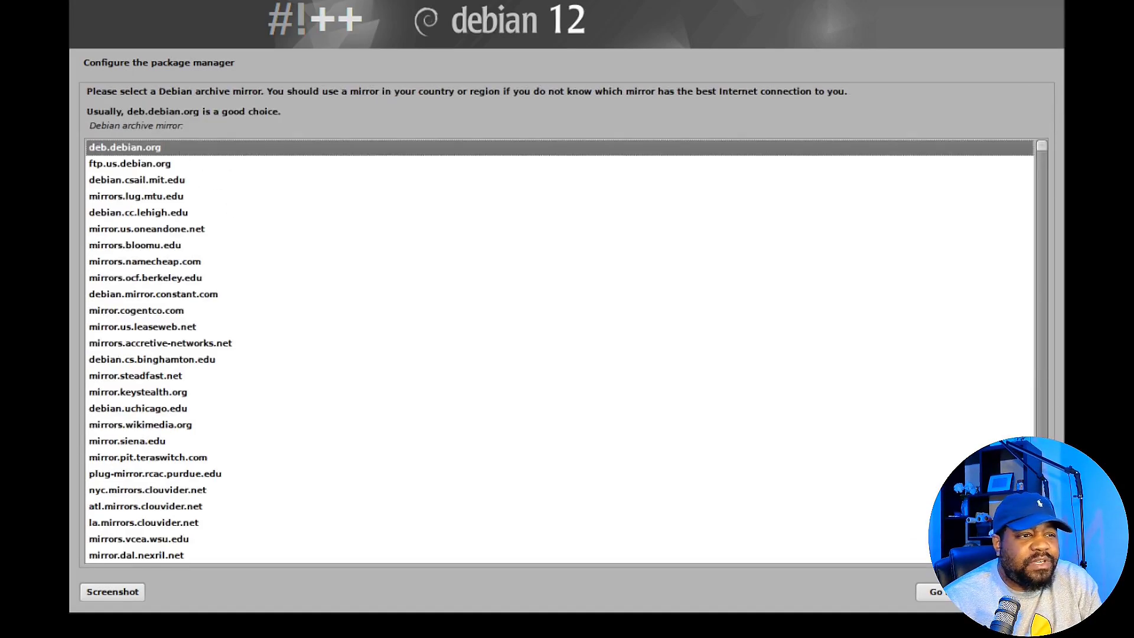
pyautogui.press('Return')
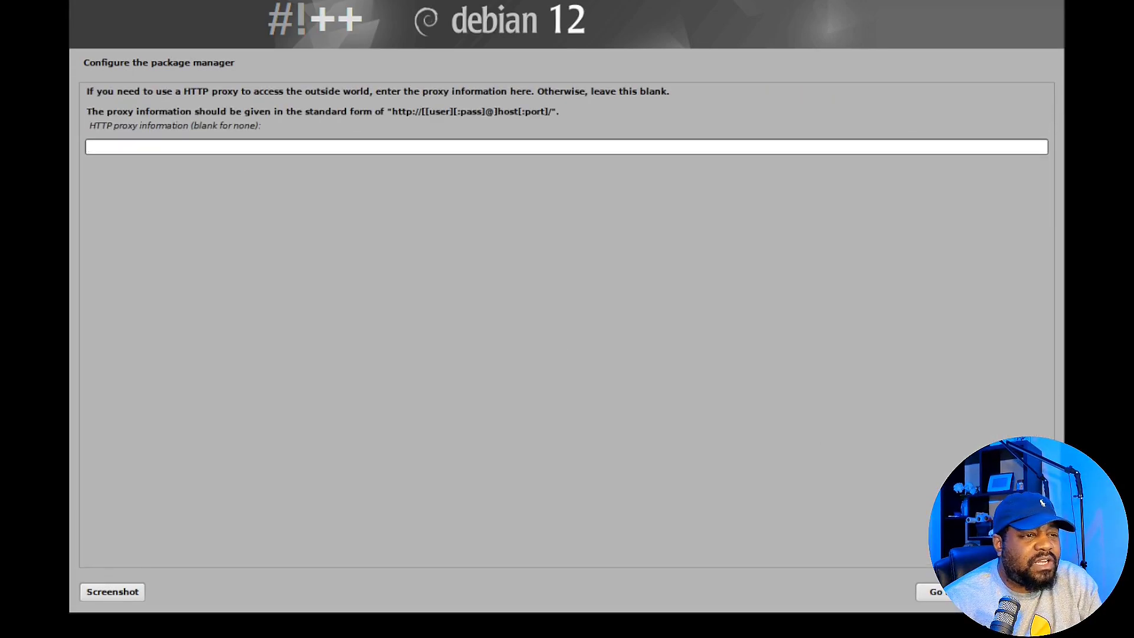
pyautogui.press('Return')
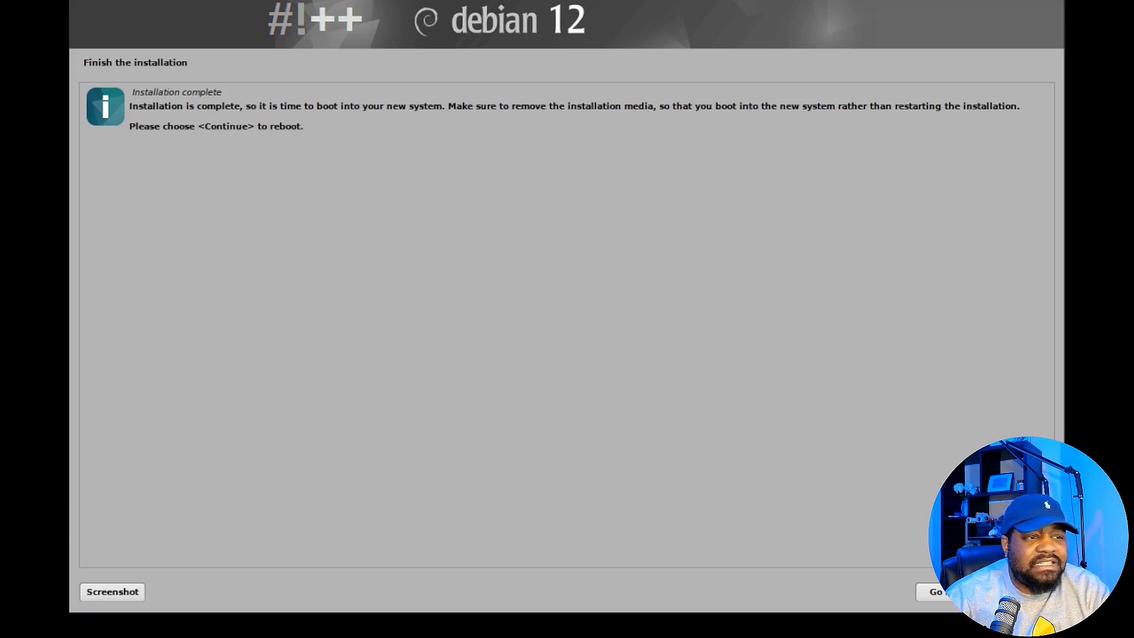
# Finish the installation and reboot into the new CrunchBang++ system.
pyautogui.click(1022, 592)
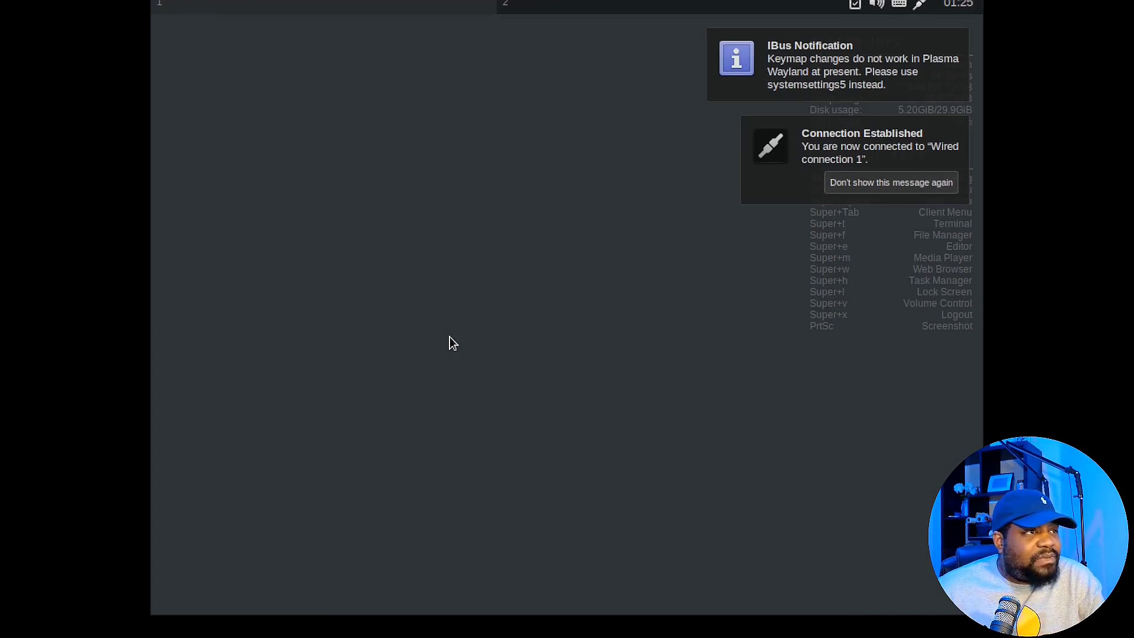
# Dismiss the IBus and Connection Established startup notifications.
pyautogui.click(840, 71)
pyautogui.click(880, 136)
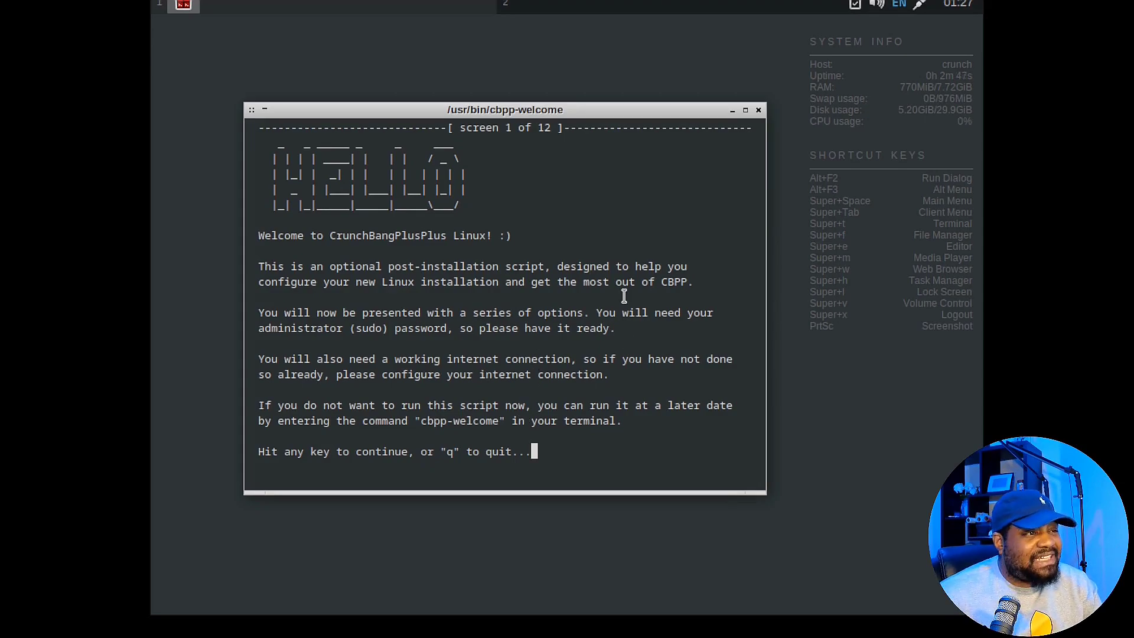
# Continue past the welcome screen, update software sources with the sudo password, and confirm the dist-upgrade.
pyautogui.press('Return')
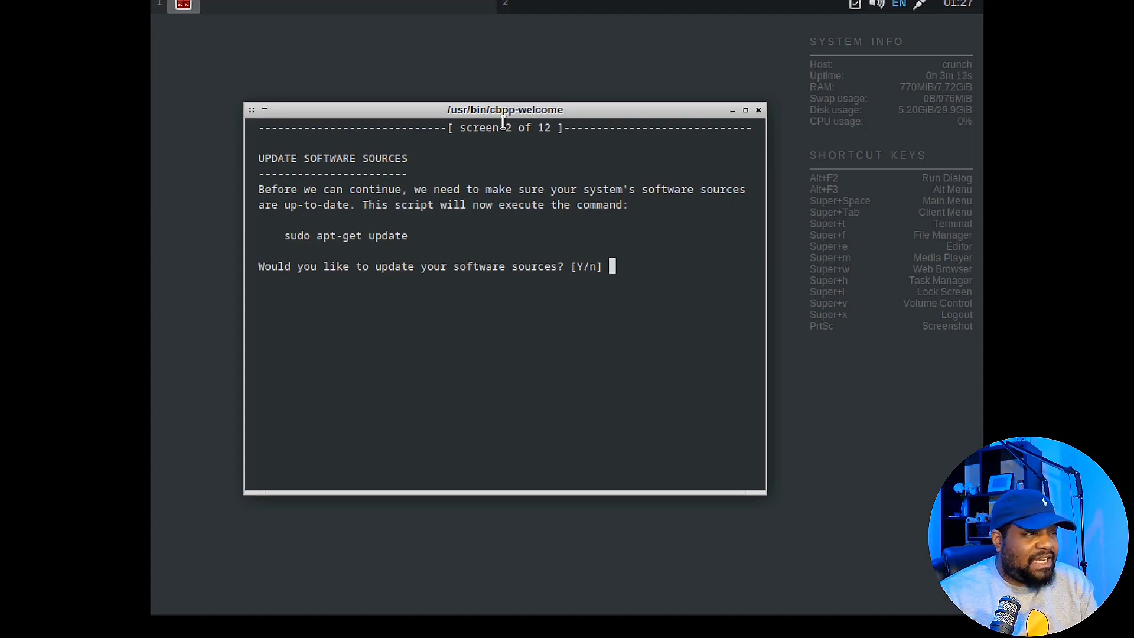
pyautogui.write('y')
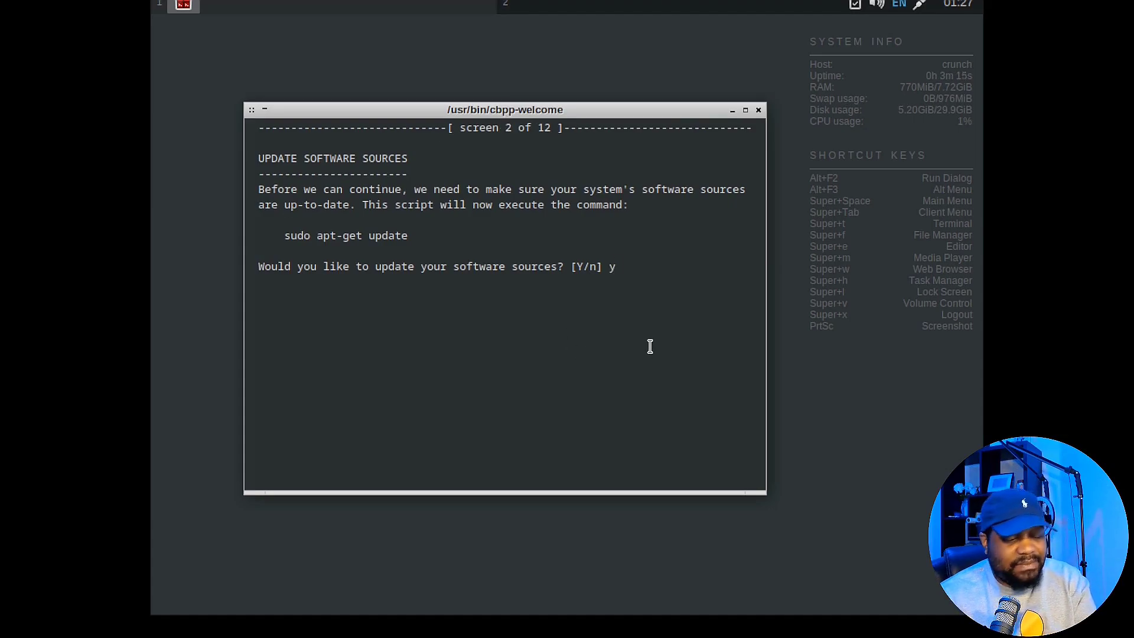
pyautogui.press('Return')
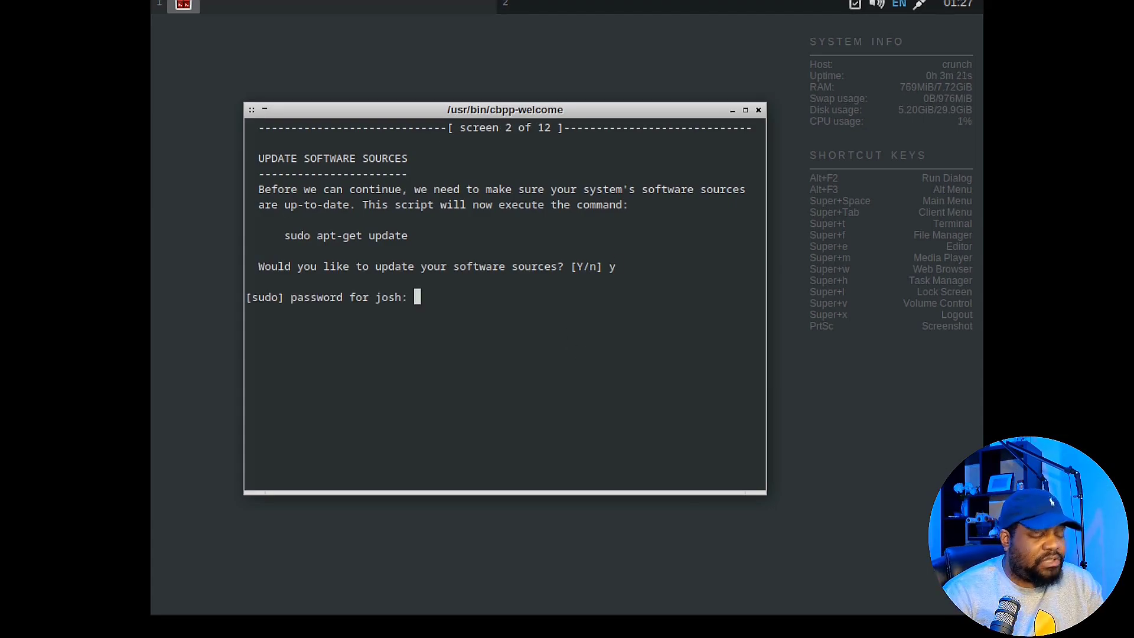
pyautogui.press('Return')
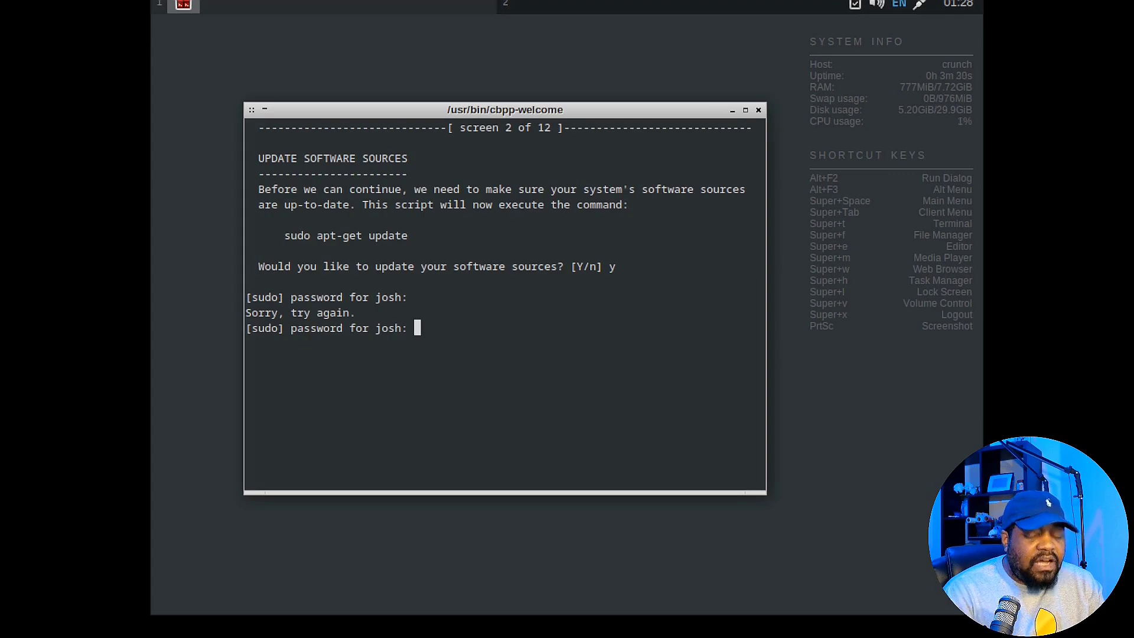
pyautogui.press('Return')
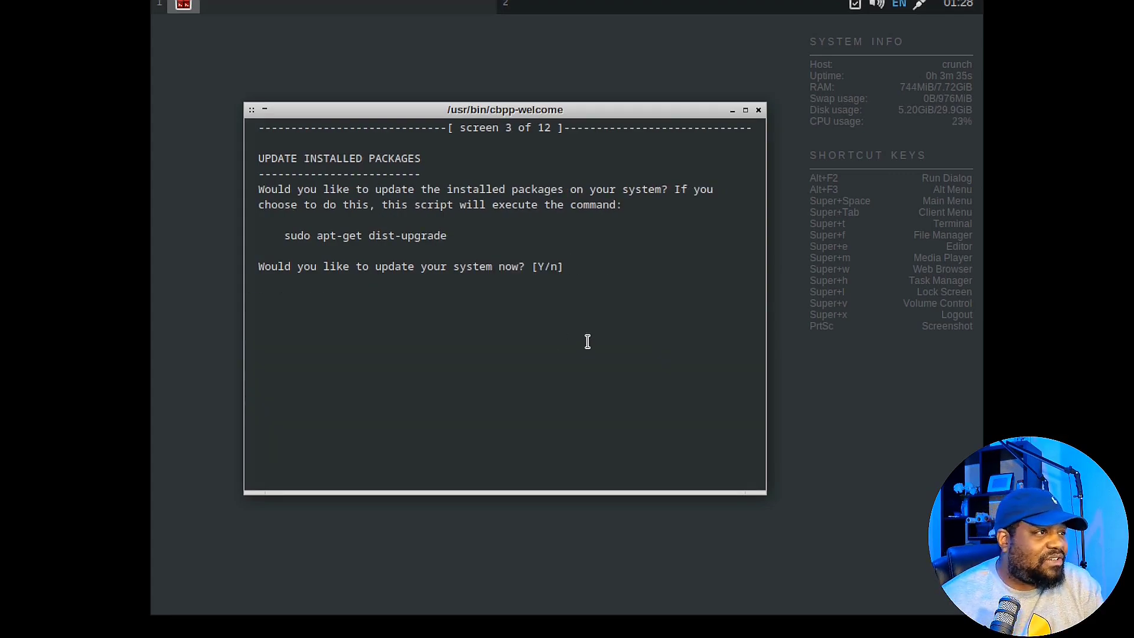
pyautogui.write('y')
pyautogui.press('Return')
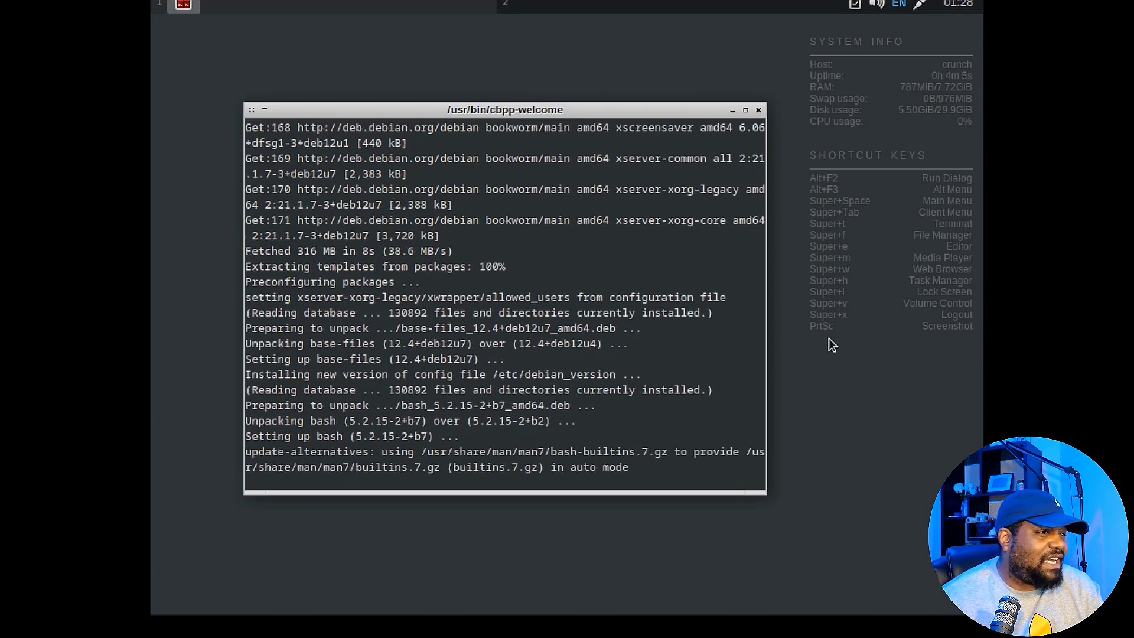
# Browse the Openbox desktop menu's Accessories, then Settings > Display Settings entries.
pyautogui.rightClick(827, 357)
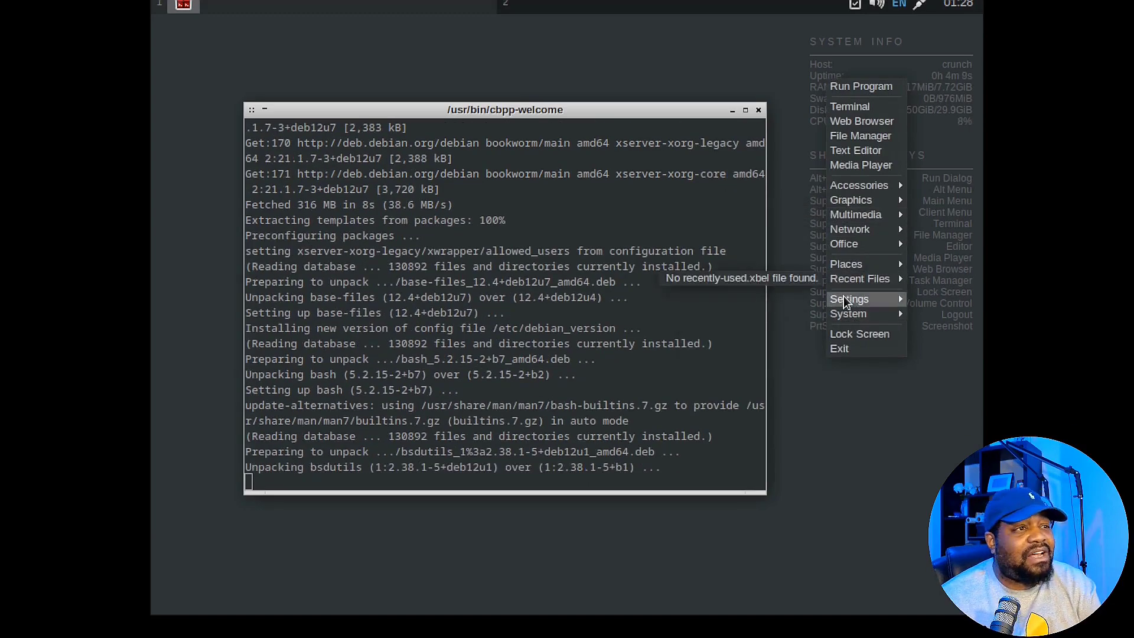
pyautogui.moveTo(848, 297)
pyautogui.click(867, 494)
pyautogui.rightClick(828, 383)
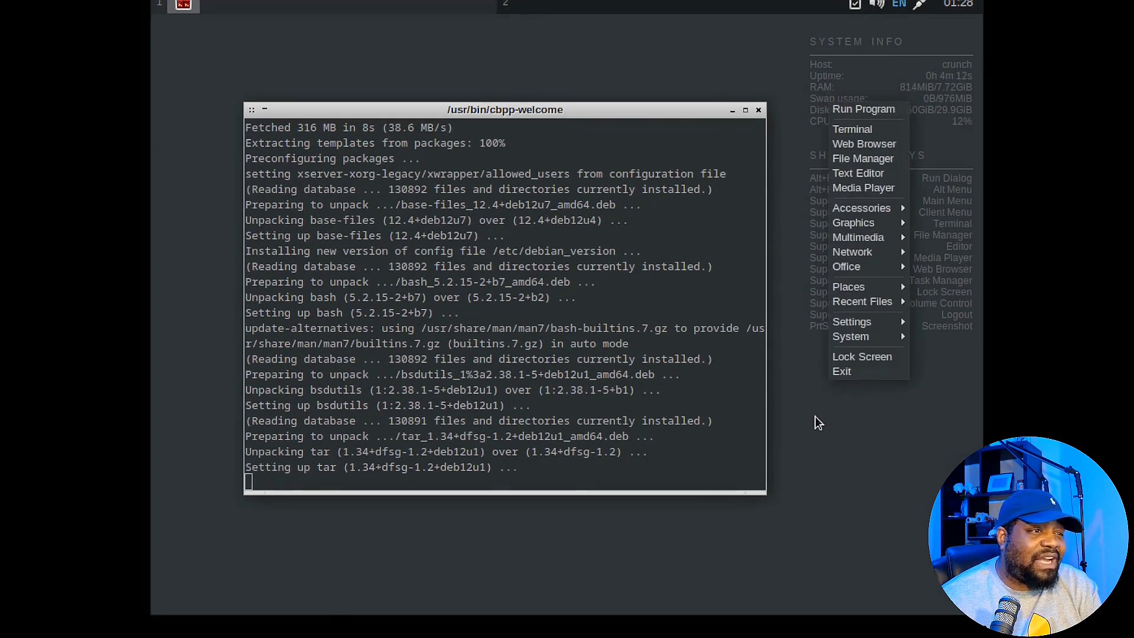
pyautogui.moveTo(850, 242)
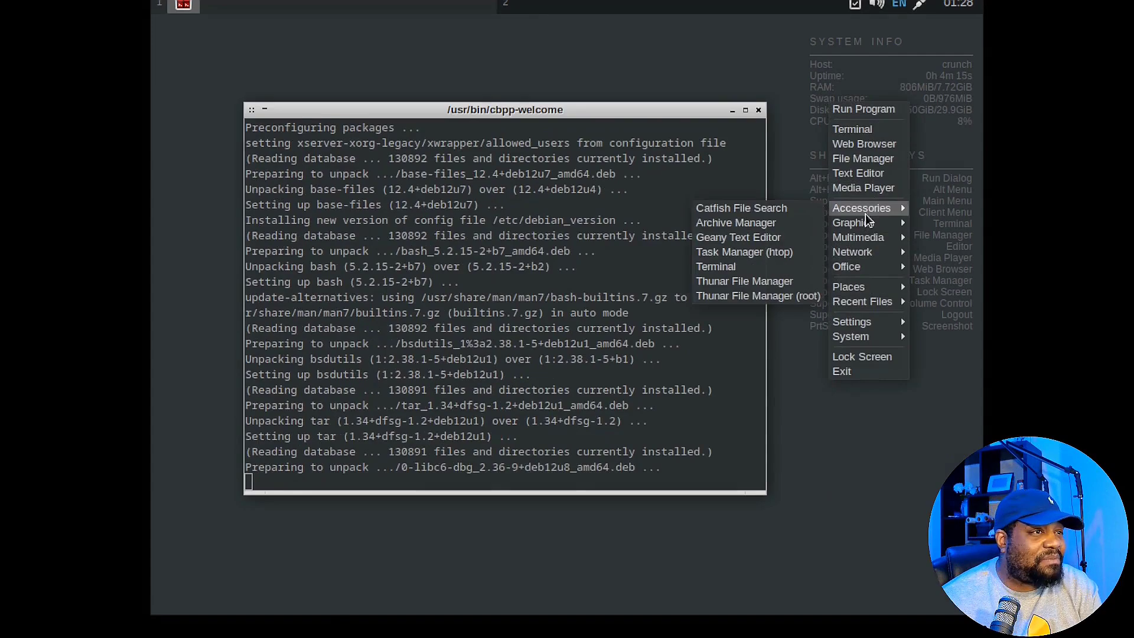
pyautogui.click(869, 491)
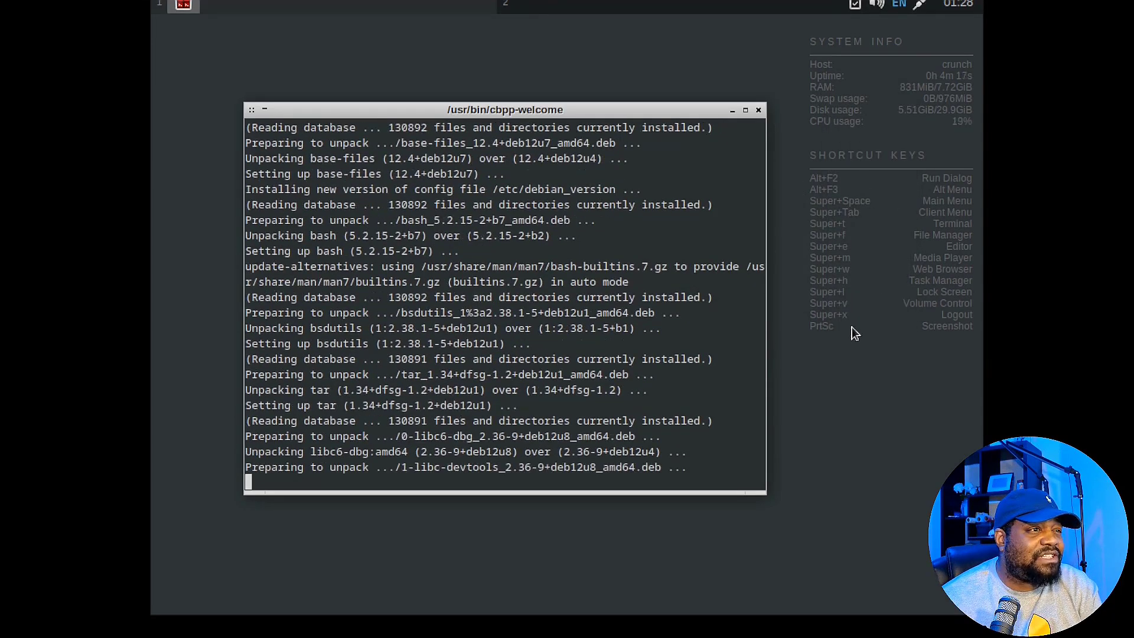
pyautogui.rightClick(821, 430)
pyautogui.moveTo(869, 259)
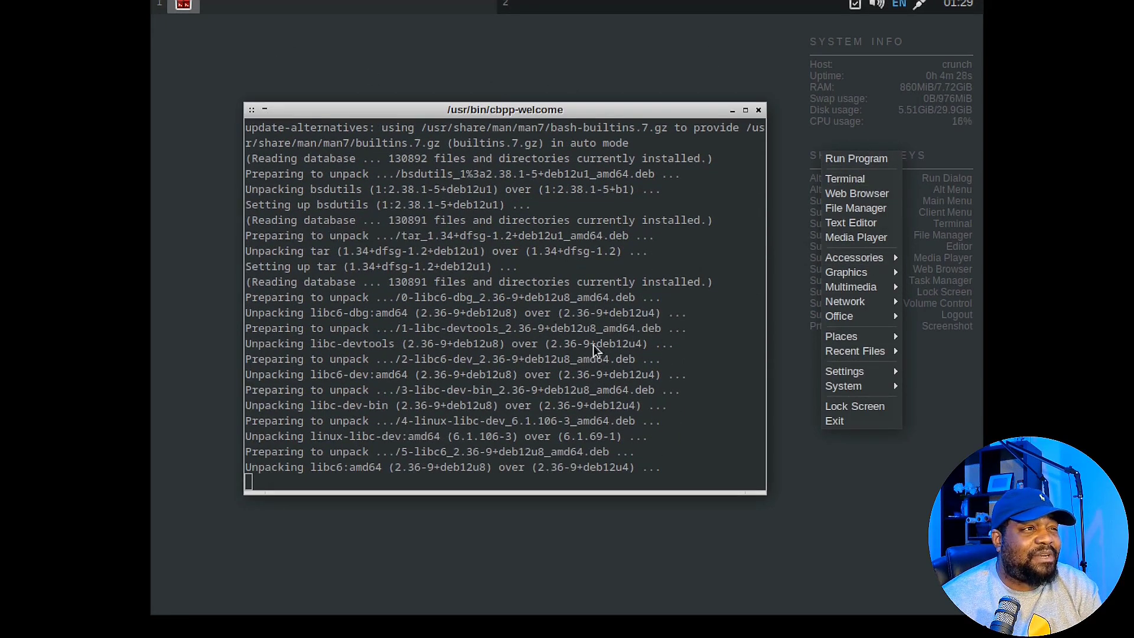
pyautogui.moveTo(851, 386)
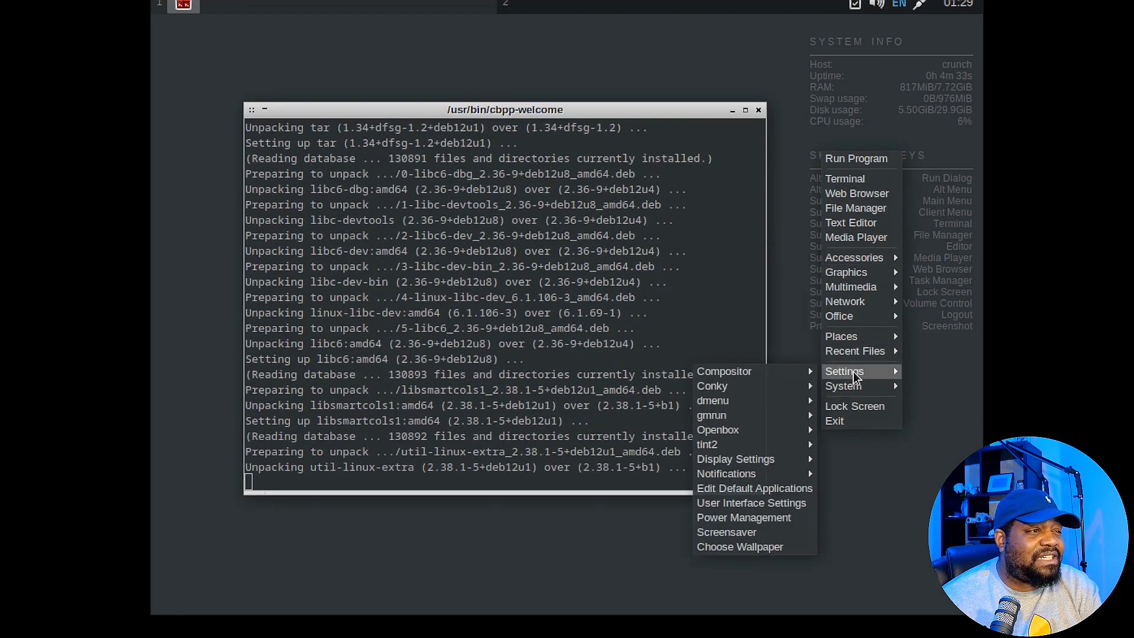
pyautogui.moveTo(722, 460)
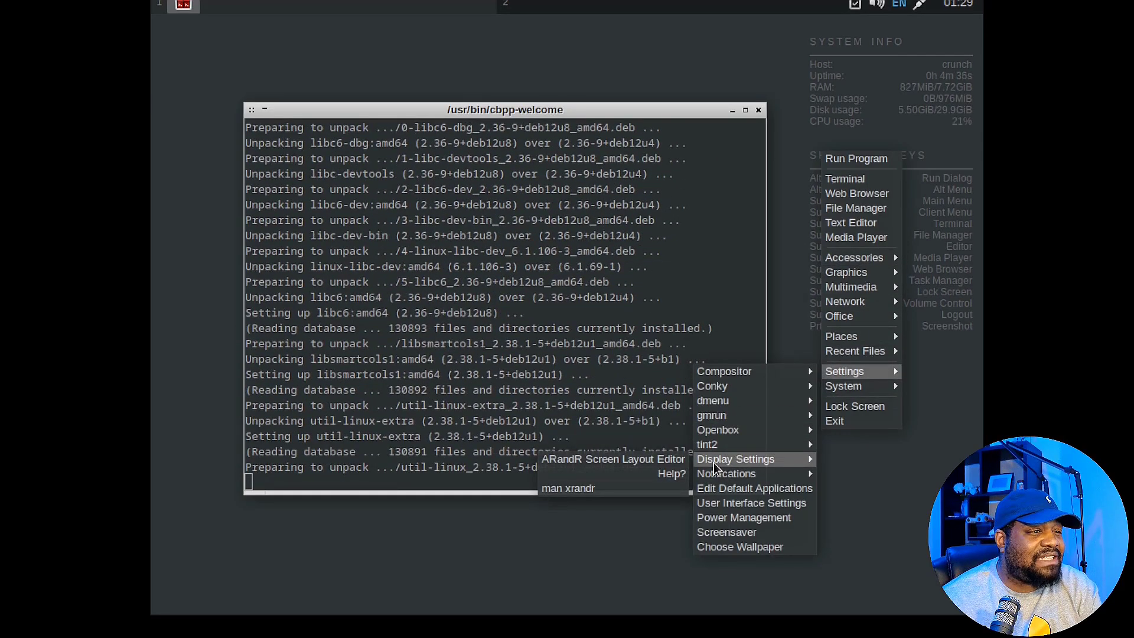
# Launch the ARandR screen layout editor and bring up the output resolution options.
pyautogui.click(578, 461)
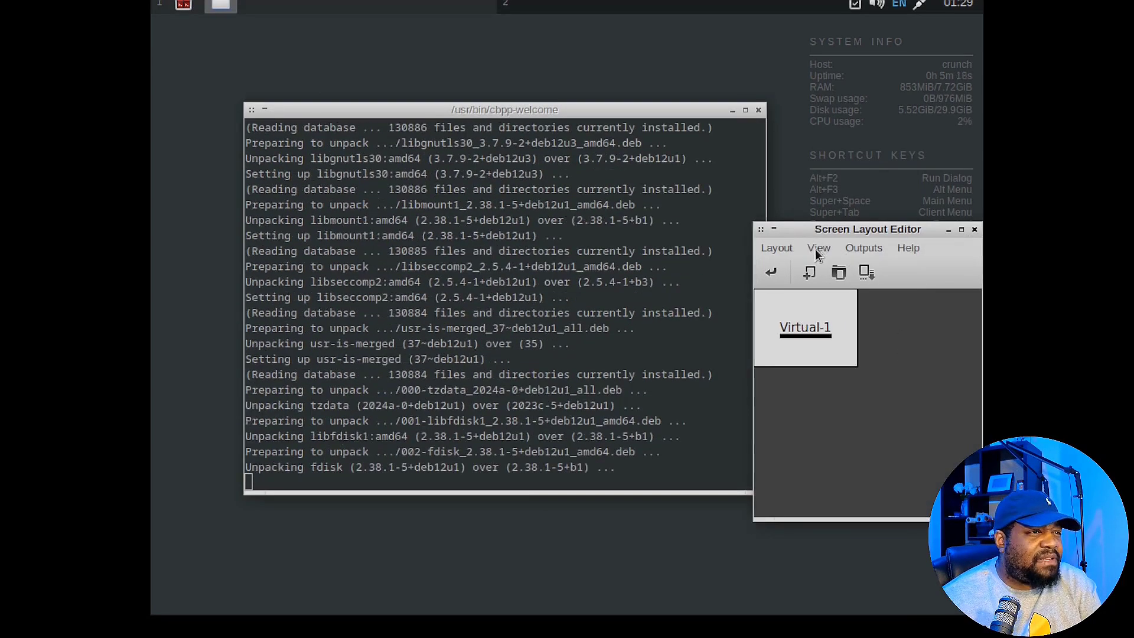
pyautogui.click(818, 249)
pyautogui.moveTo(856, 252)
pyautogui.moveTo(938, 278)
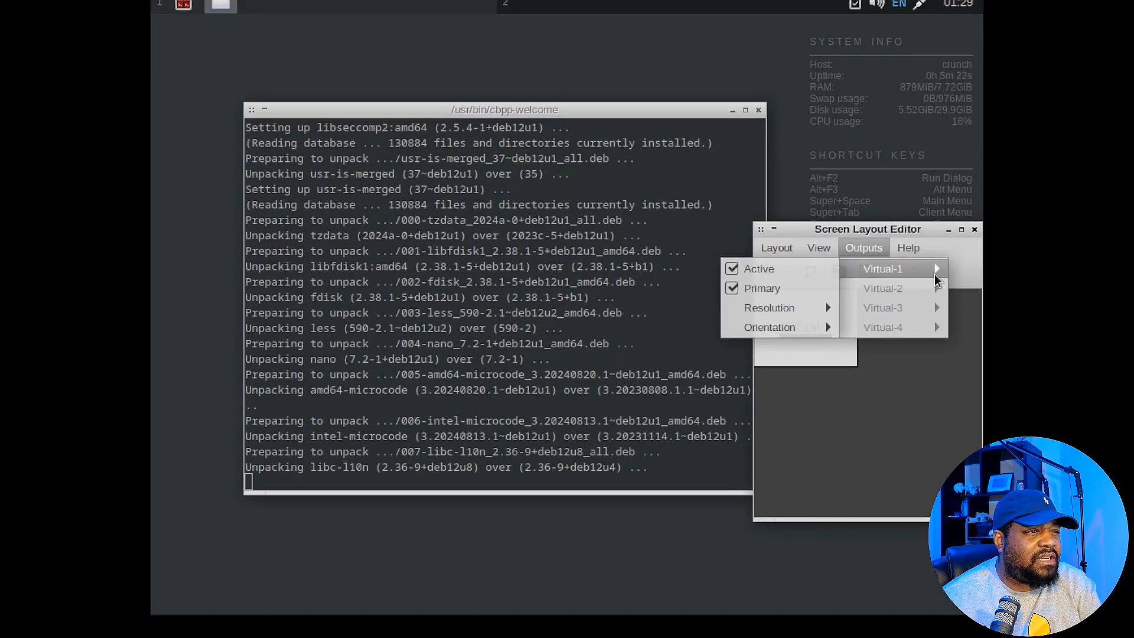
pyautogui.moveTo(775, 311)
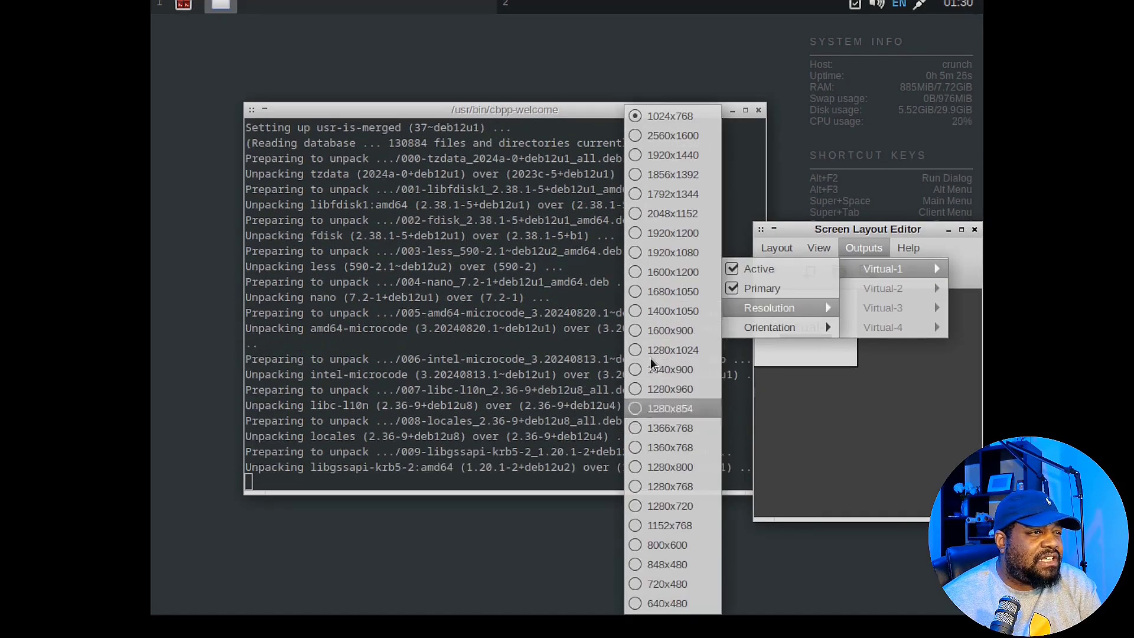
# Set the Virtual-1 display to 1360x768, apply it, and close ARandR.
pyautogui.click(641, 447)
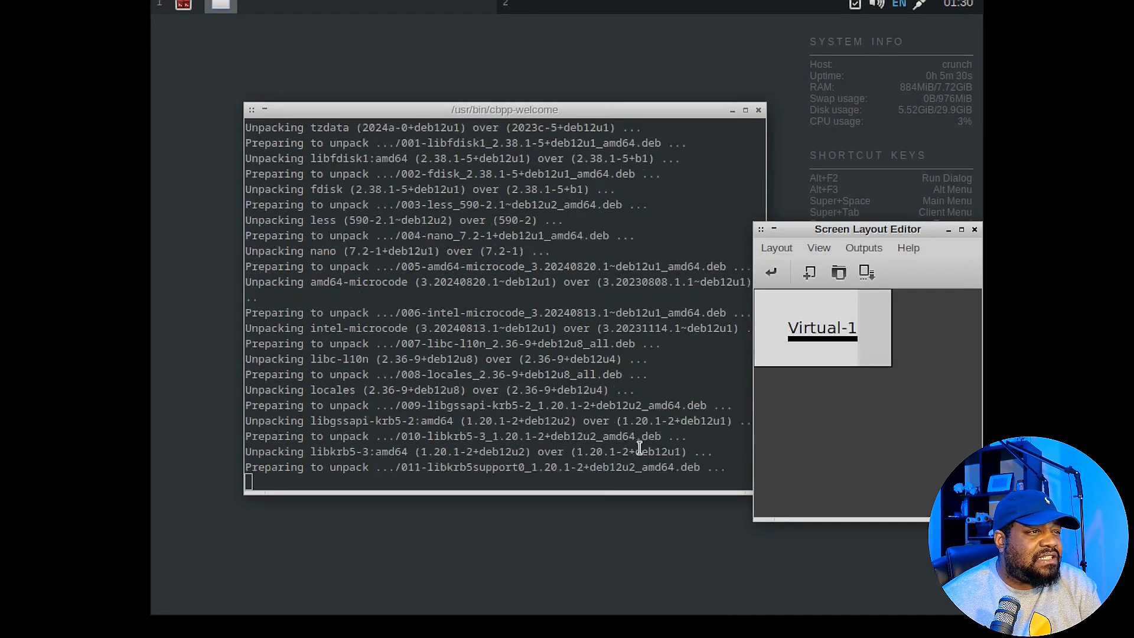
pyautogui.click(782, 273)
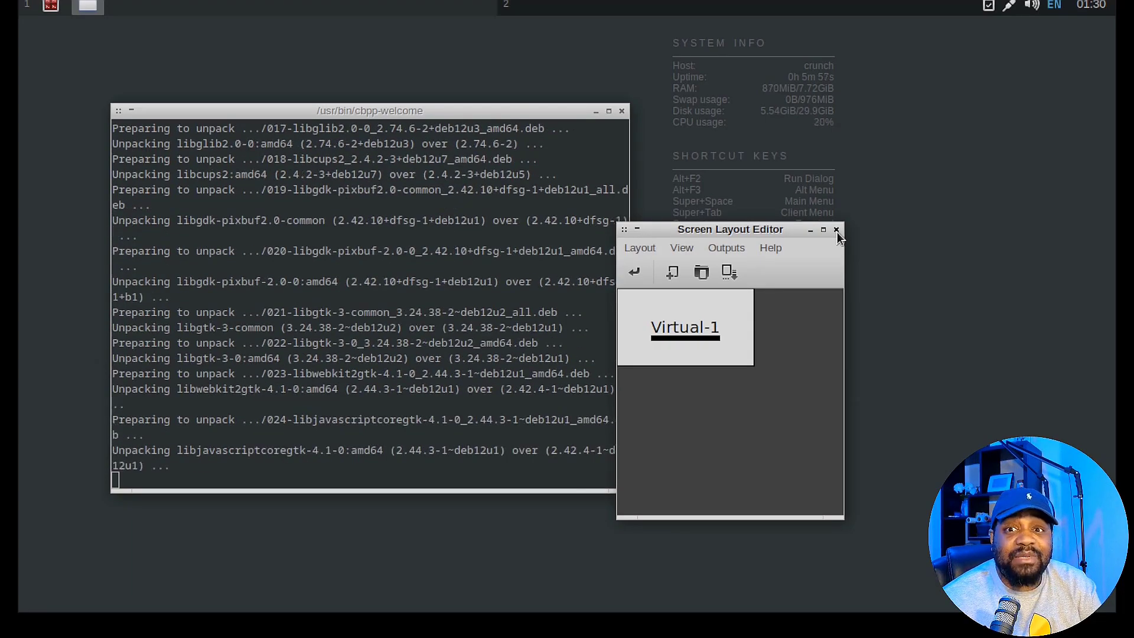
pyautogui.click(836, 230)
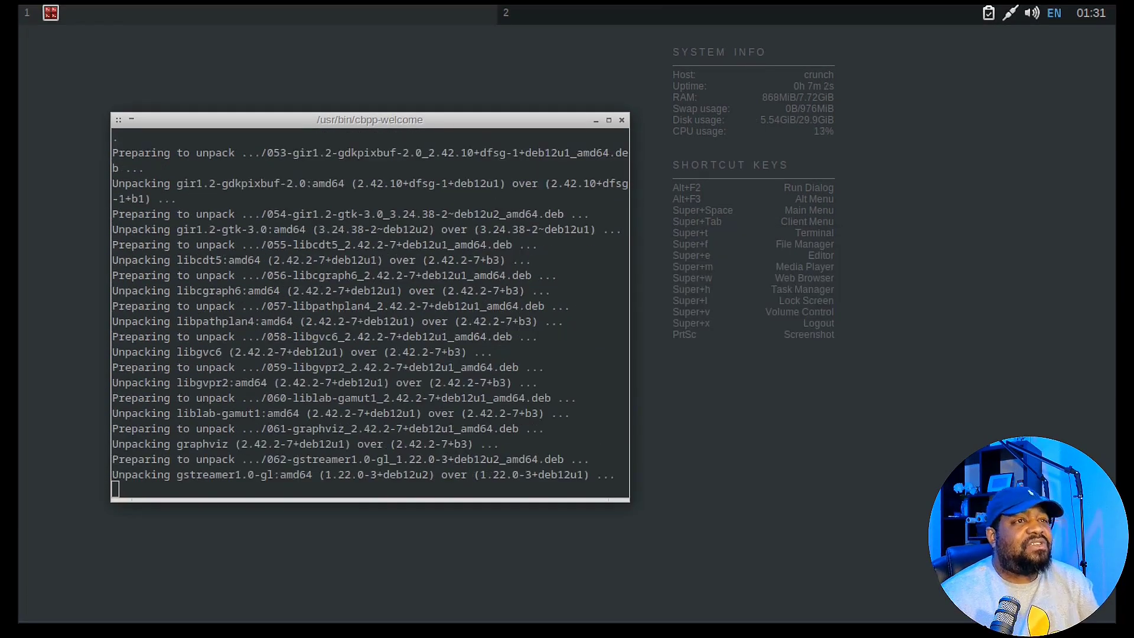
# Open the Openbox root menu, view its Settings submenu, then reopen the root menu.
pyautogui.rightClick(871, 143)
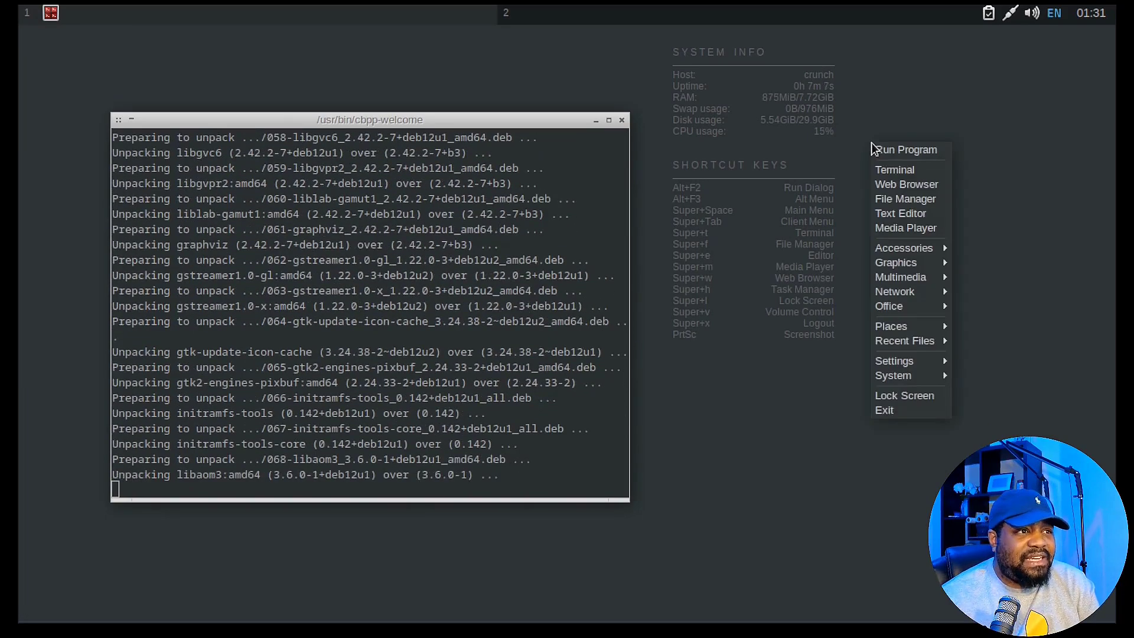
pyautogui.moveTo(903, 362)
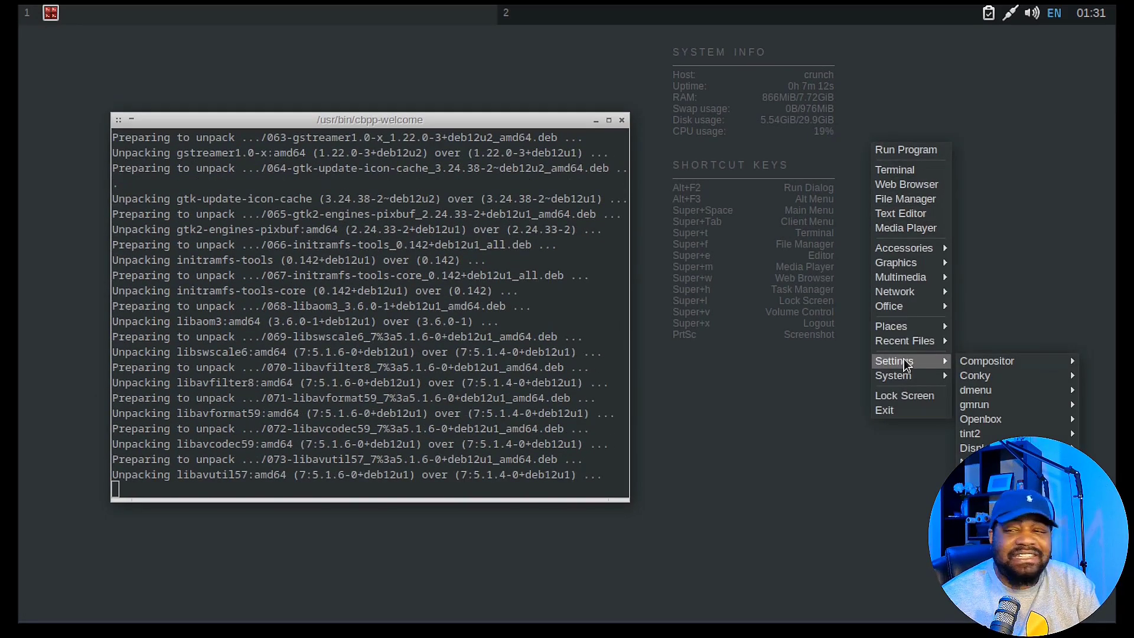
pyautogui.rightClick(658, 84)
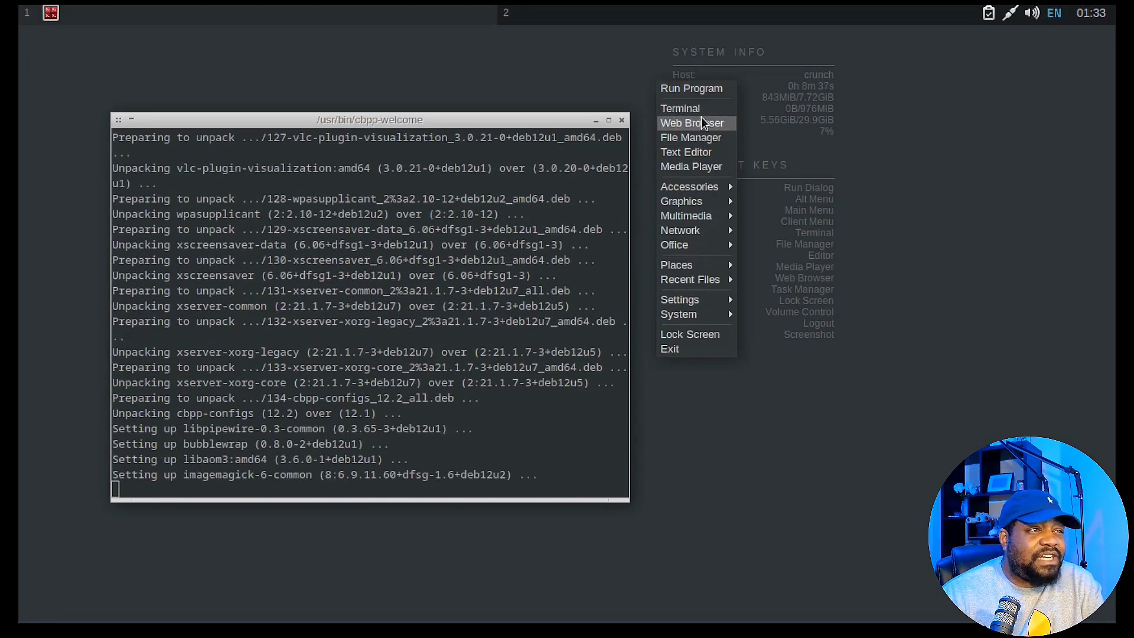
# Launch Firefox and then the Thunar file manager from the root menu, closing each.
pyautogui.click(838, 188)
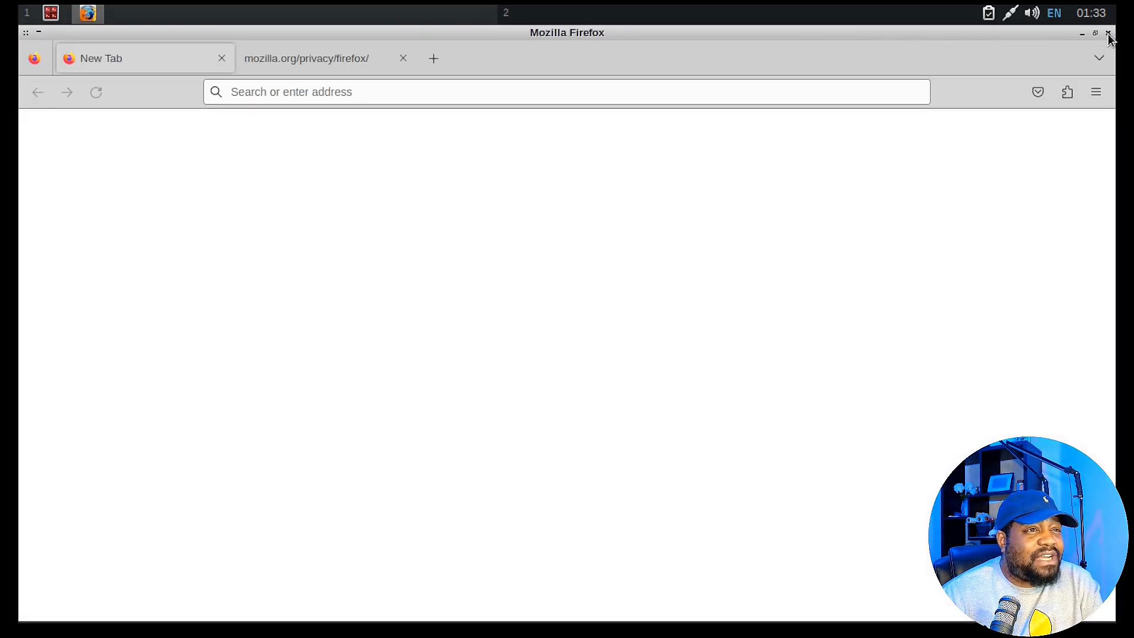
pyautogui.click(1109, 33)
pyautogui.rightClick(876, 173)
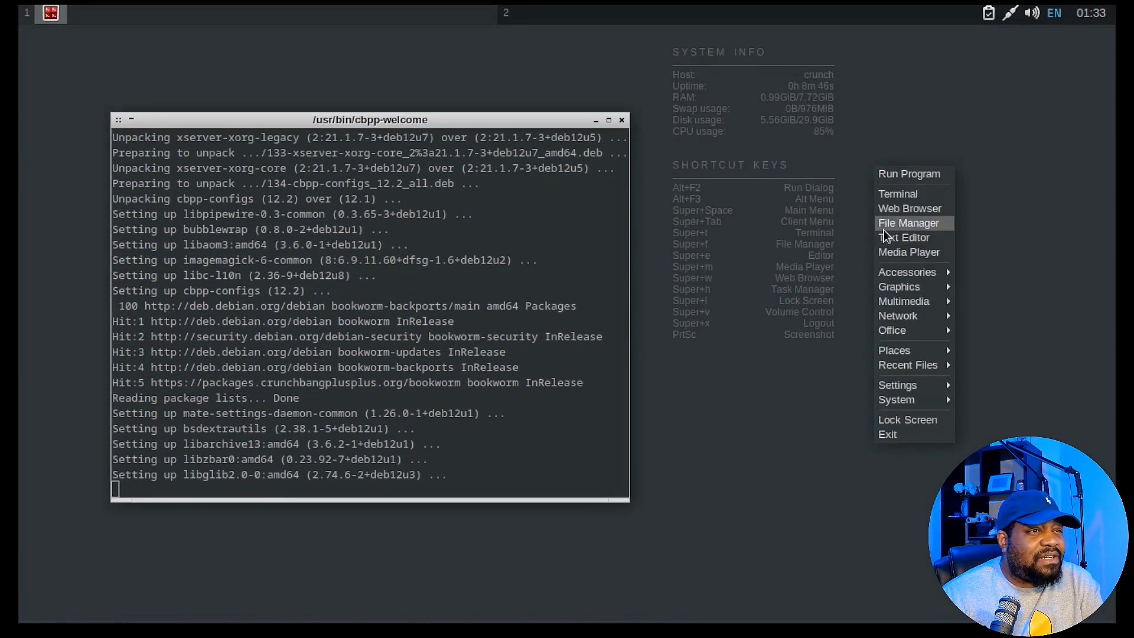
pyautogui.moveTo(898, 302)
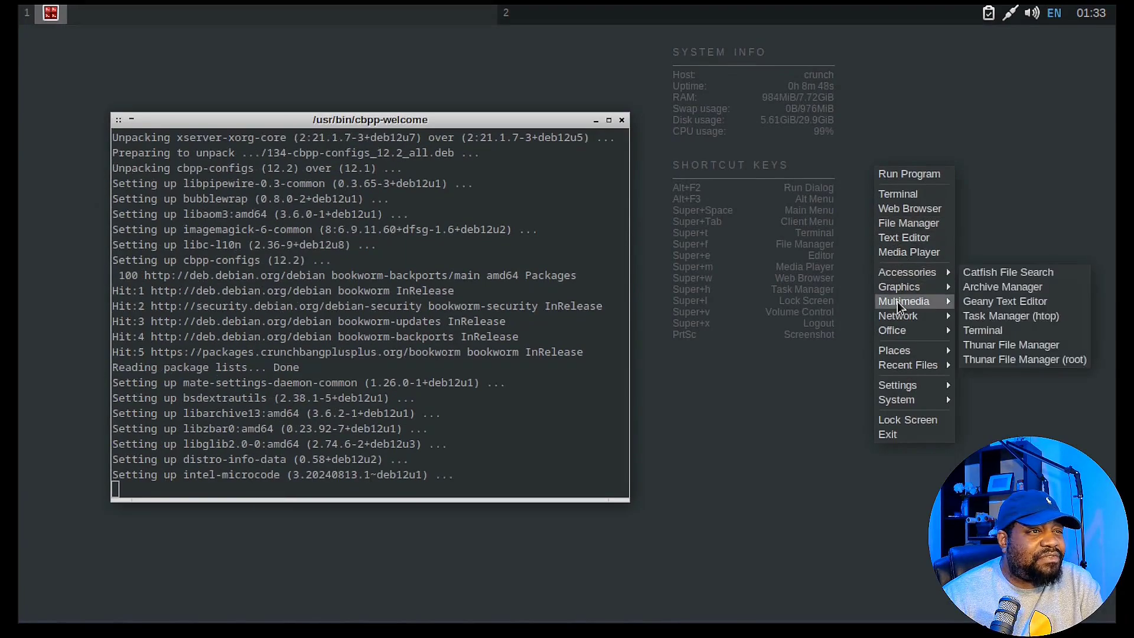
pyautogui.click(891, 224)
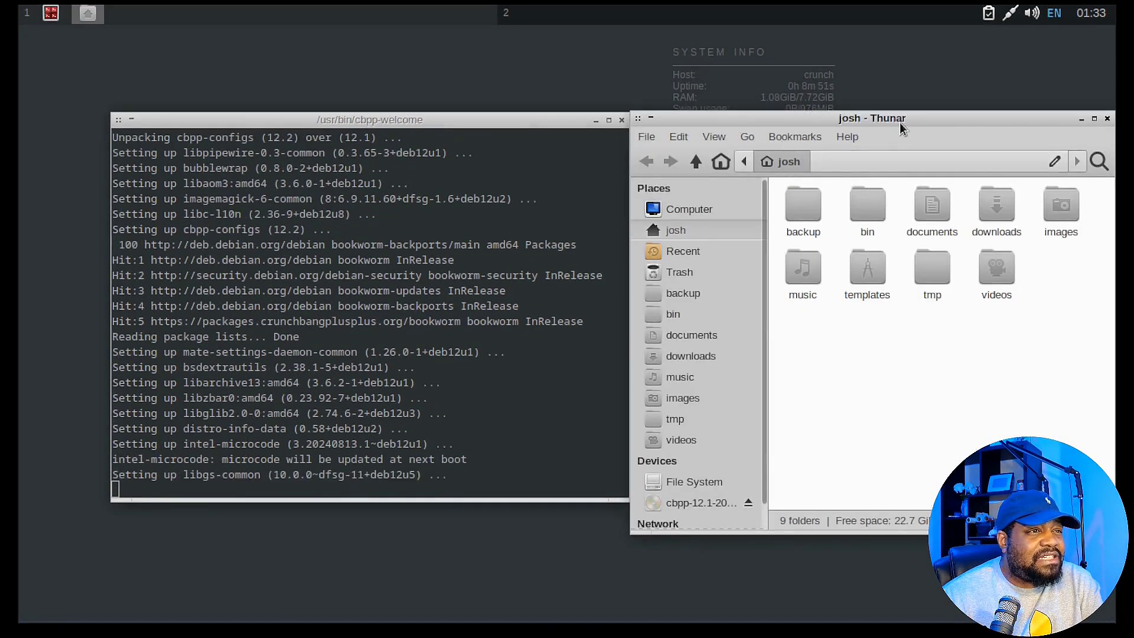
pyautogui.click(1107, 119)
# Launch the Geany text editor from the Openbox root menu.
pyautogui.rightClick(899, 152)
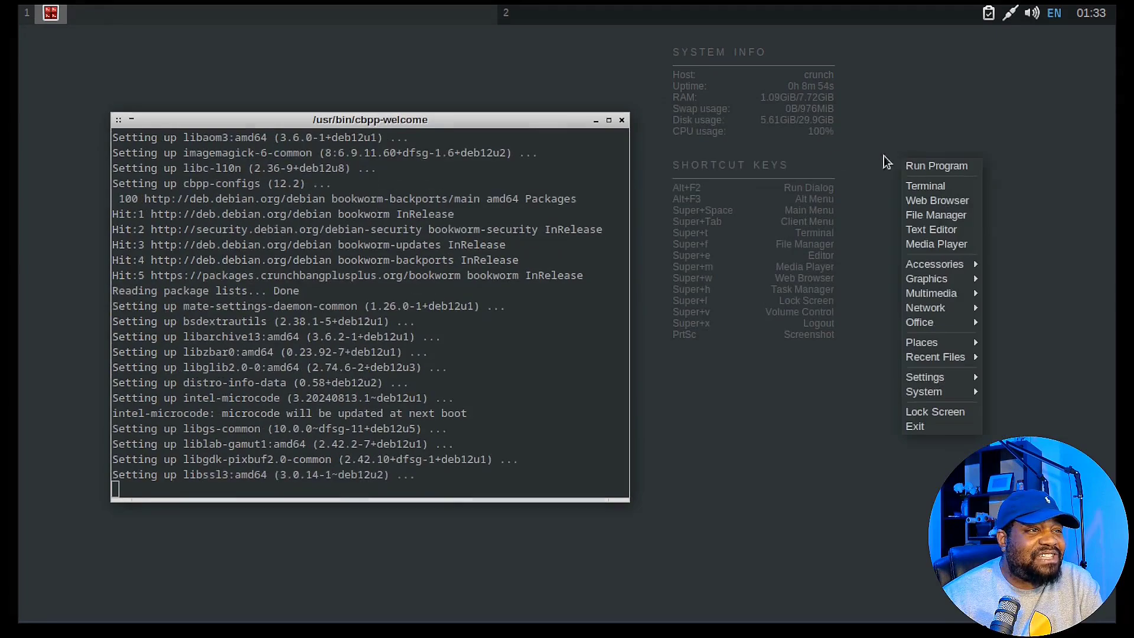
pyautogui.click(694, 149)
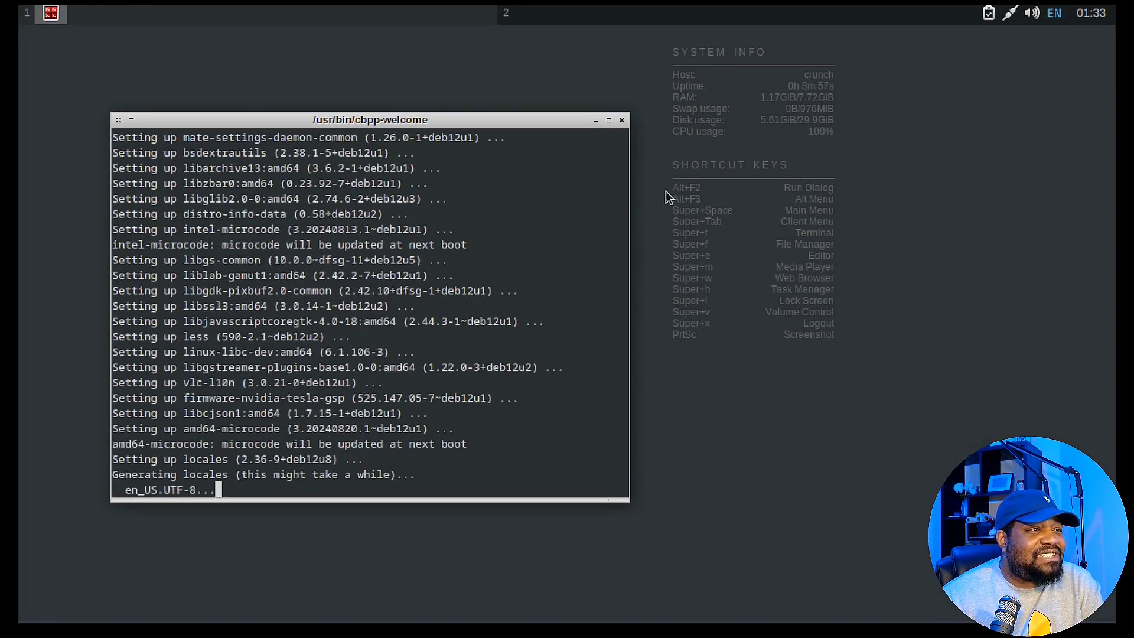
pyautogui.rightClick(653, 199)
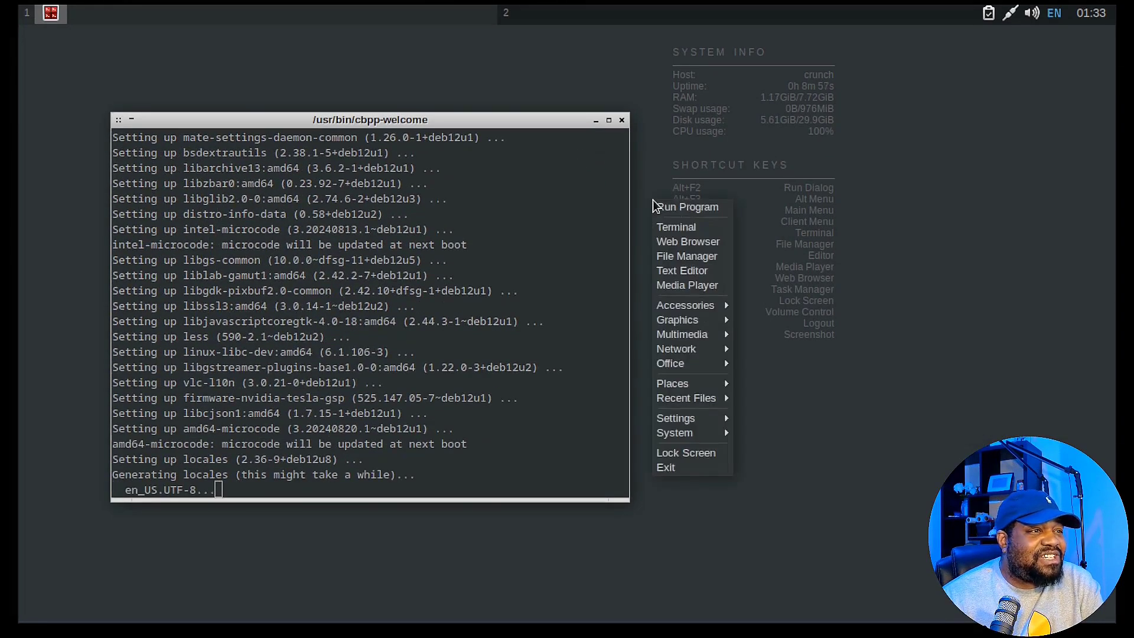
pyautogui.click(697, 271)
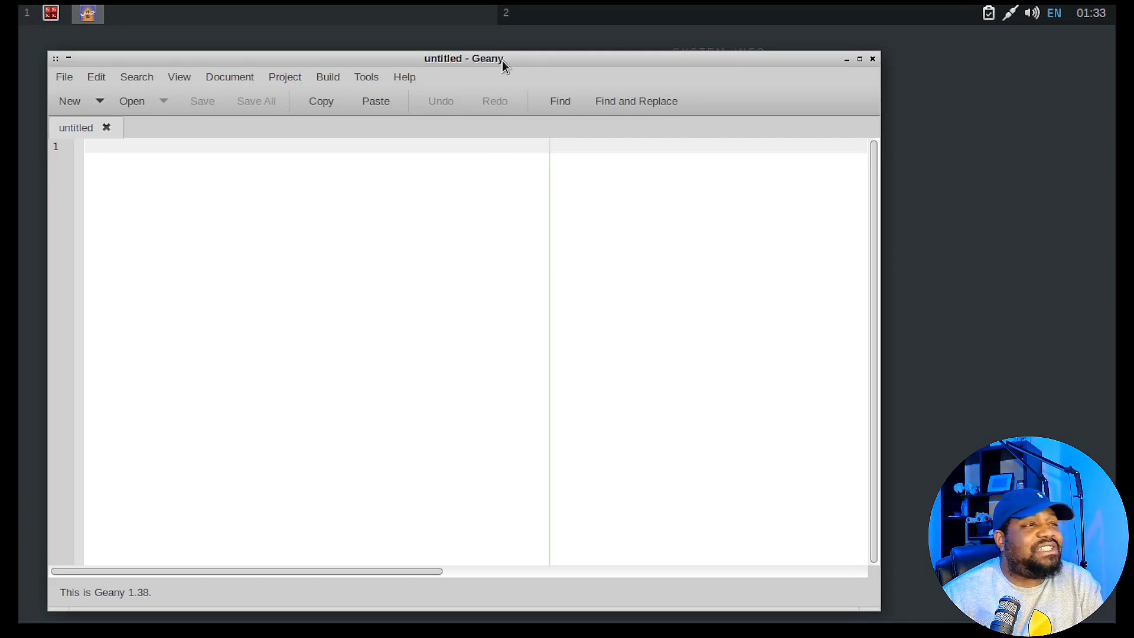
# Close the empty Geany document, launch htop, and move its window toward the screen centre.
pyautogui.click(873, 59)
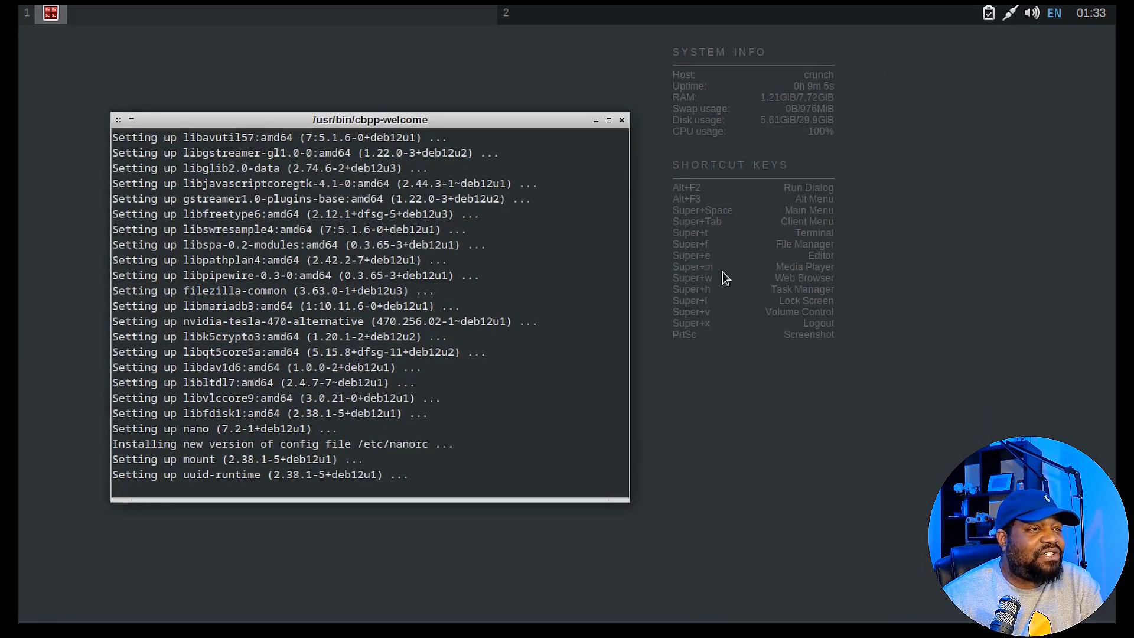
pyautogui.rightClick(664, 228)
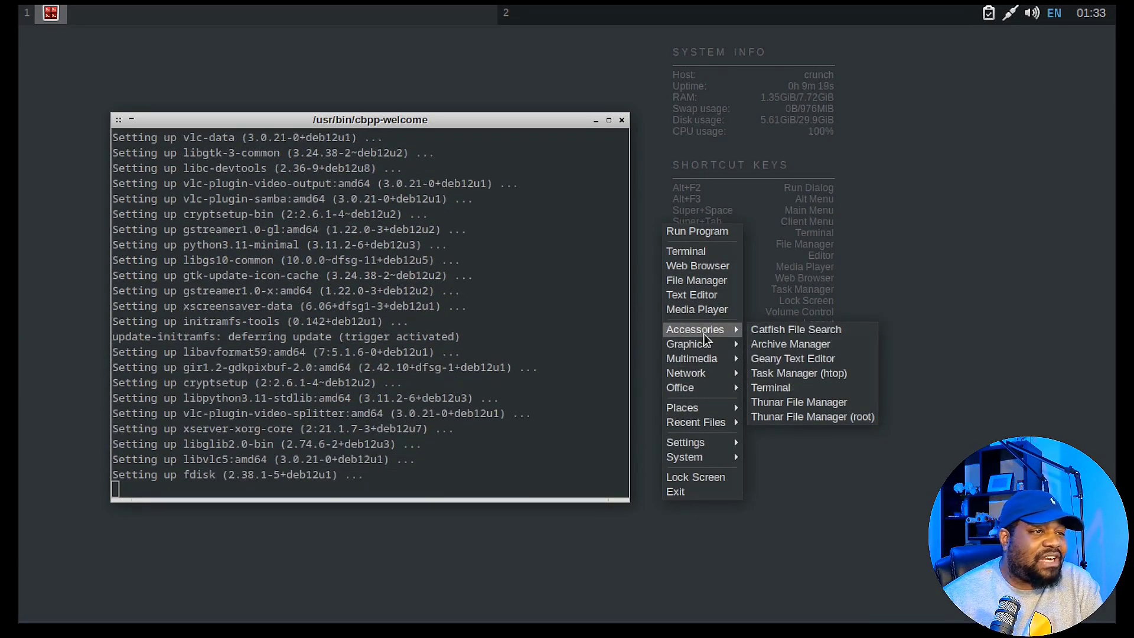
pyautogui.click(798, 373)
pyautogui.moveTo(891, 243); pyautogui.dragTo(662, 185)
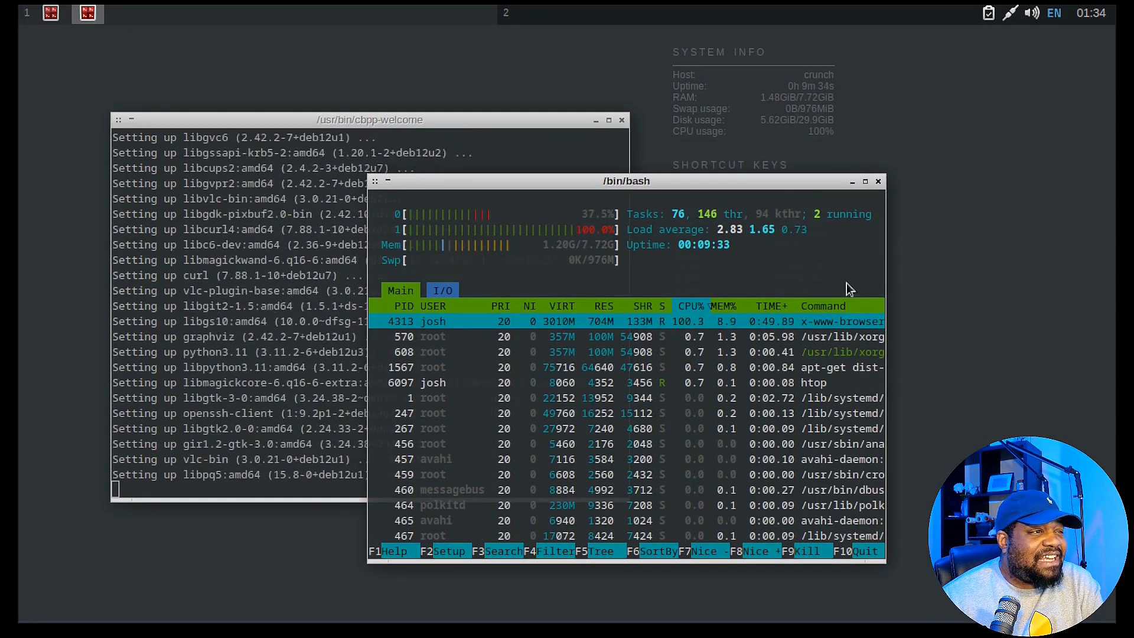
# Quit the crashed Firefox, submitting its crash report.
pyautogui.rightClick(947, 196)
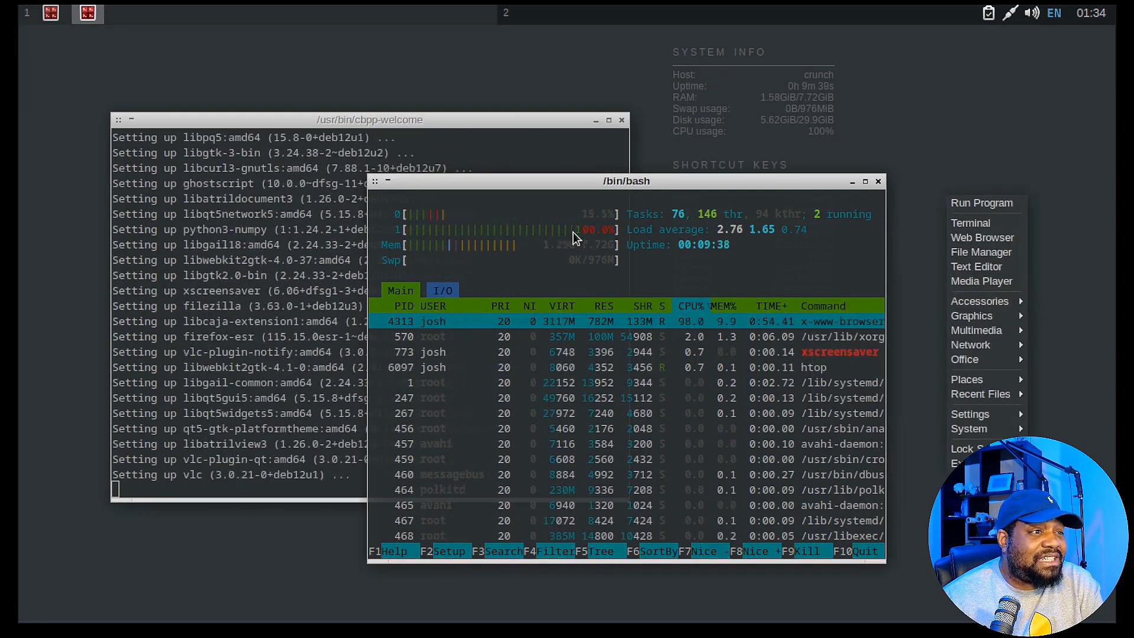
pyautogui.moveTo(999, 332)
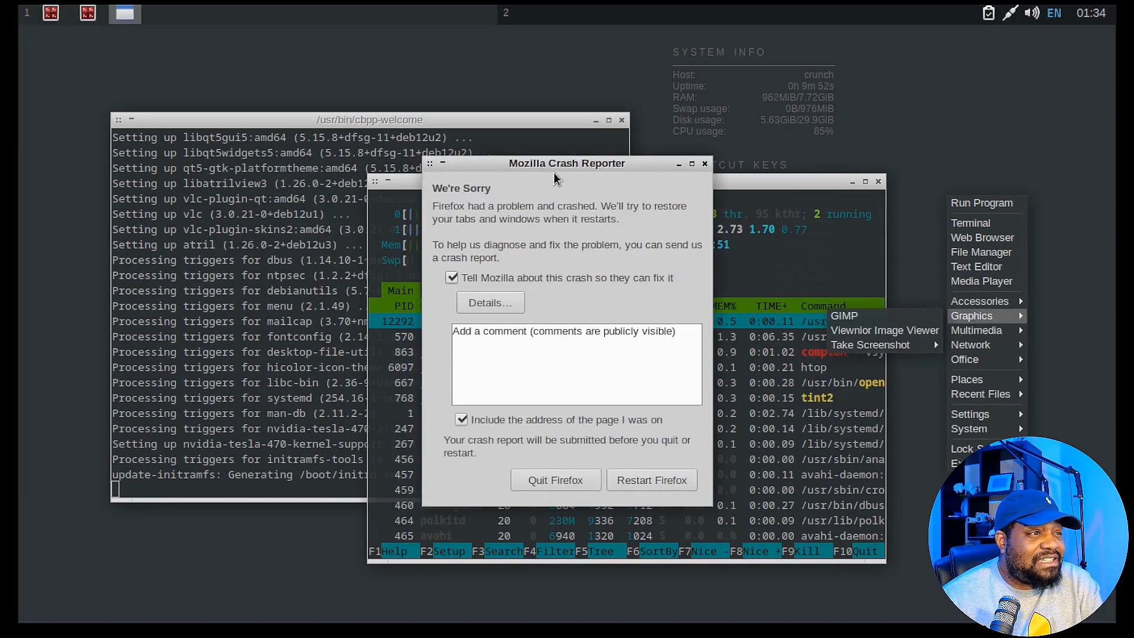
pyautogui.click(546, 476)
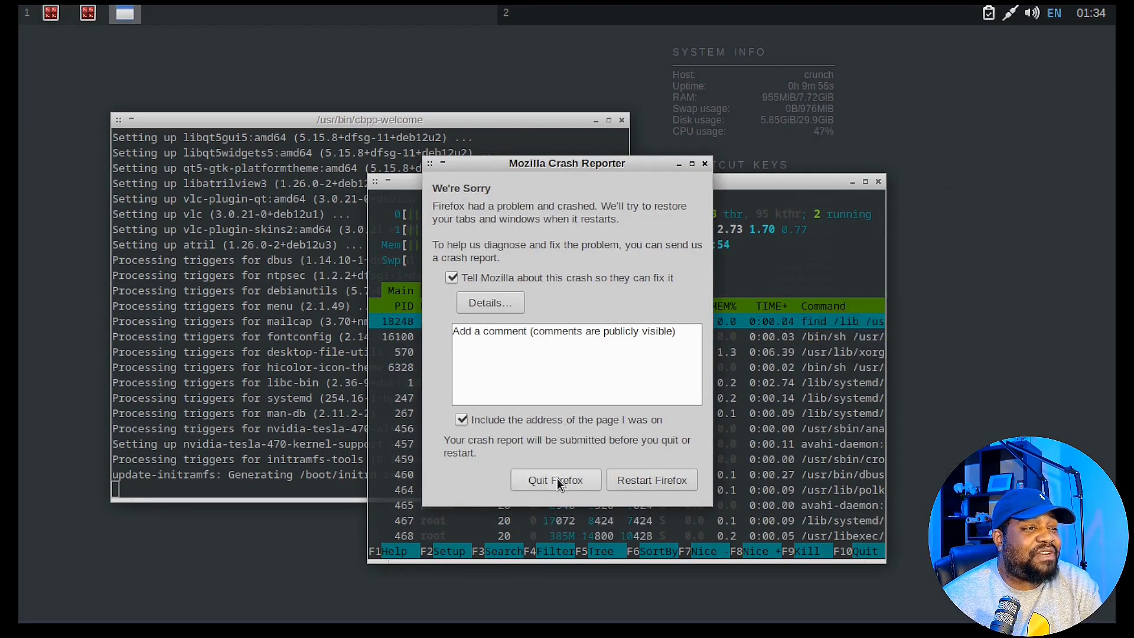
pyautogui.click(572, 480)
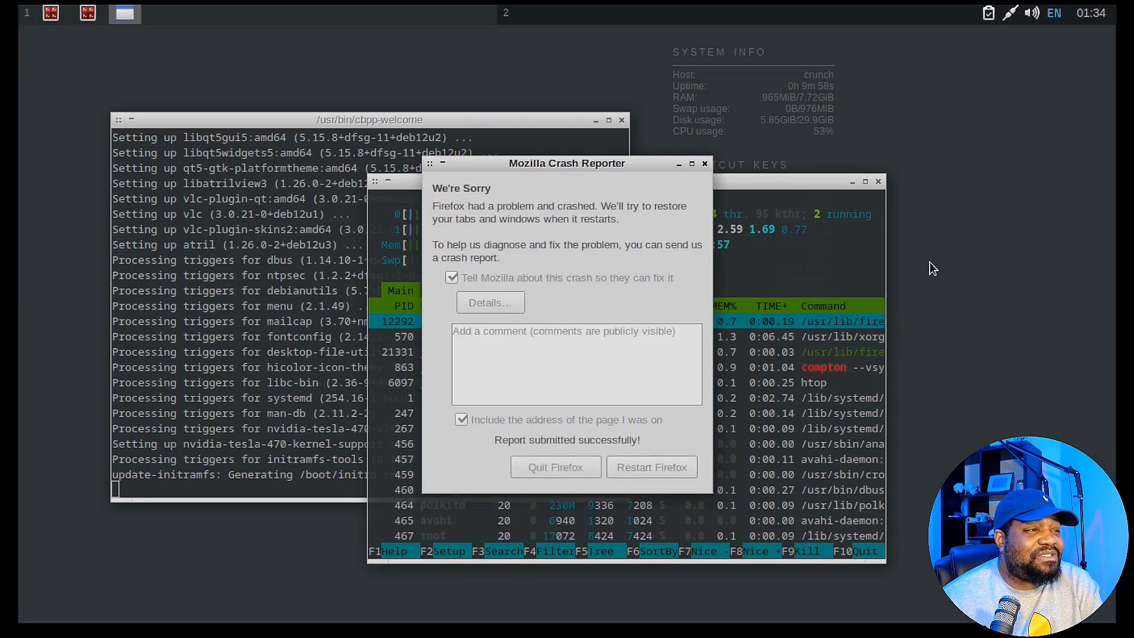
# Browse the desktop menu, bring the cbpp-welcome install window to the front, and reopen the menu.
pyautogui.rightClick(943, 187)
pyautogui.moveTo(987, 325)
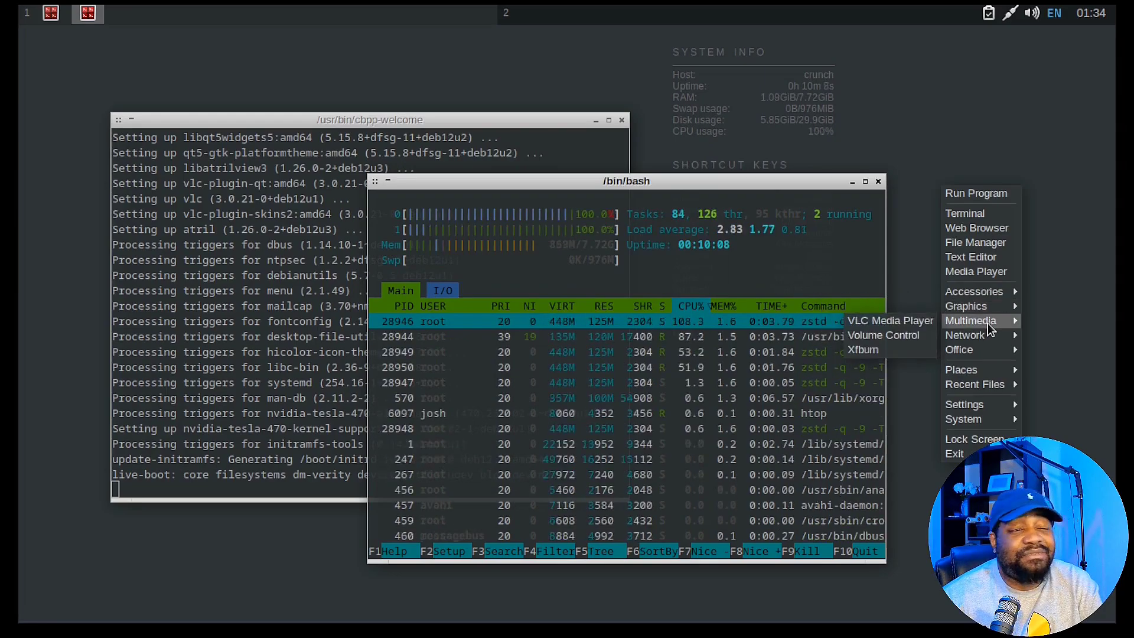
pyautogui.moveTo(979, 350)
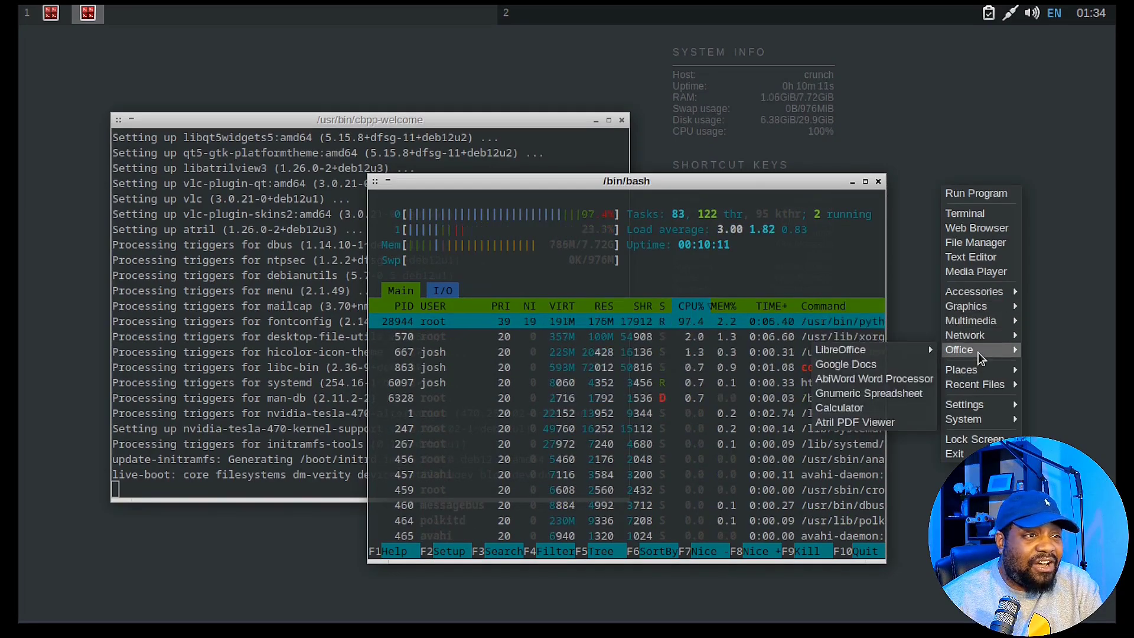
pyautogui.moveTo(881, 352)
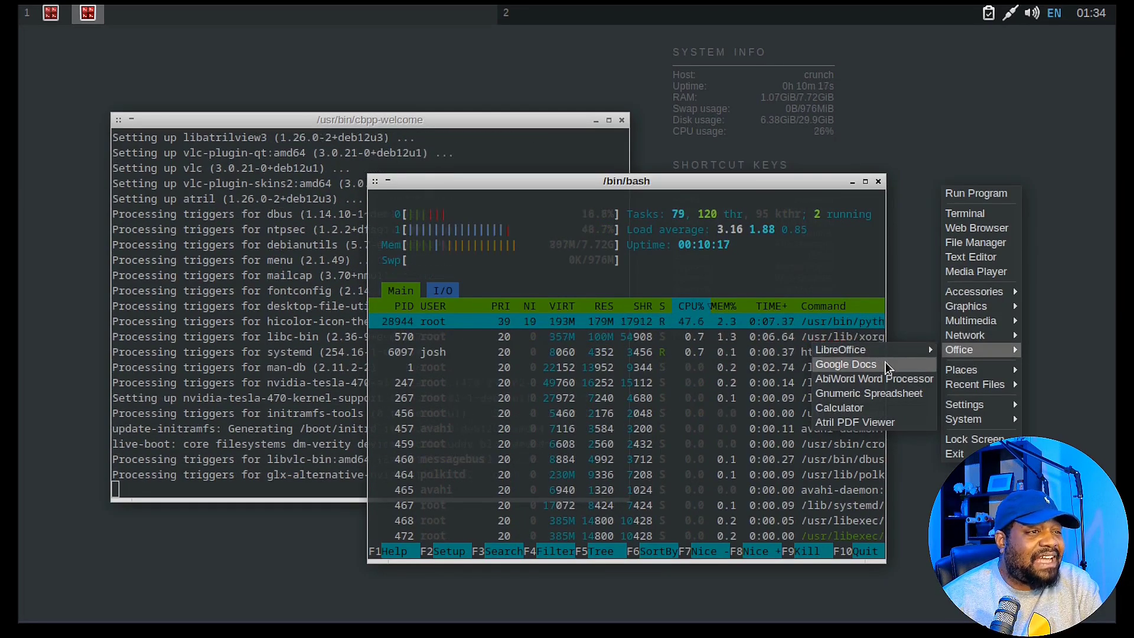
pyautogui.click(247, 247)
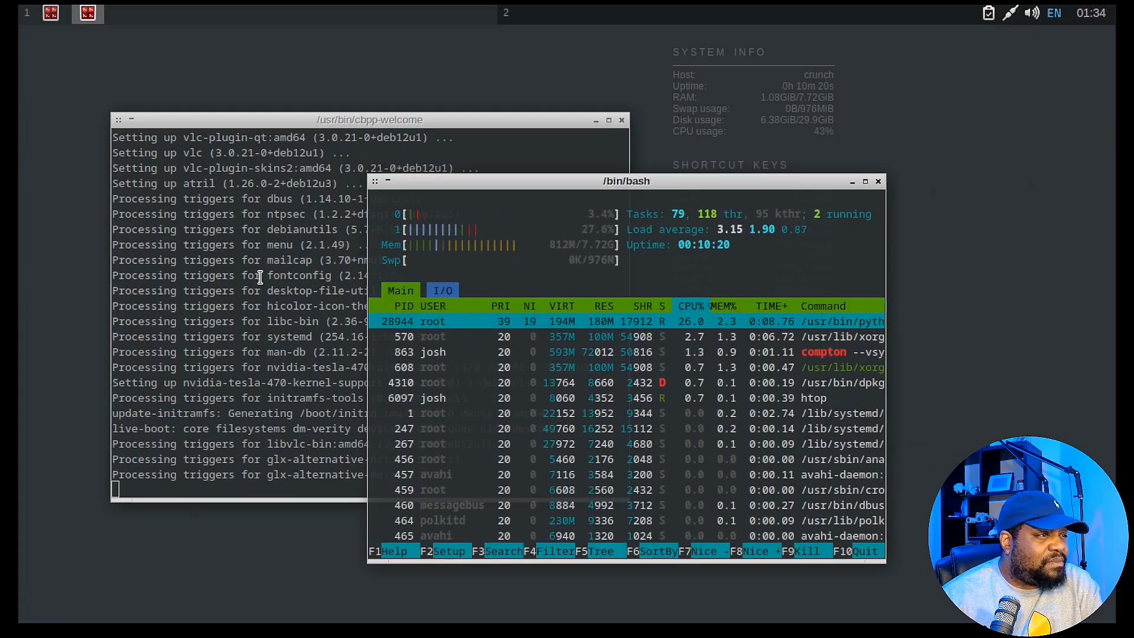
pyautogui.click(236, 291)
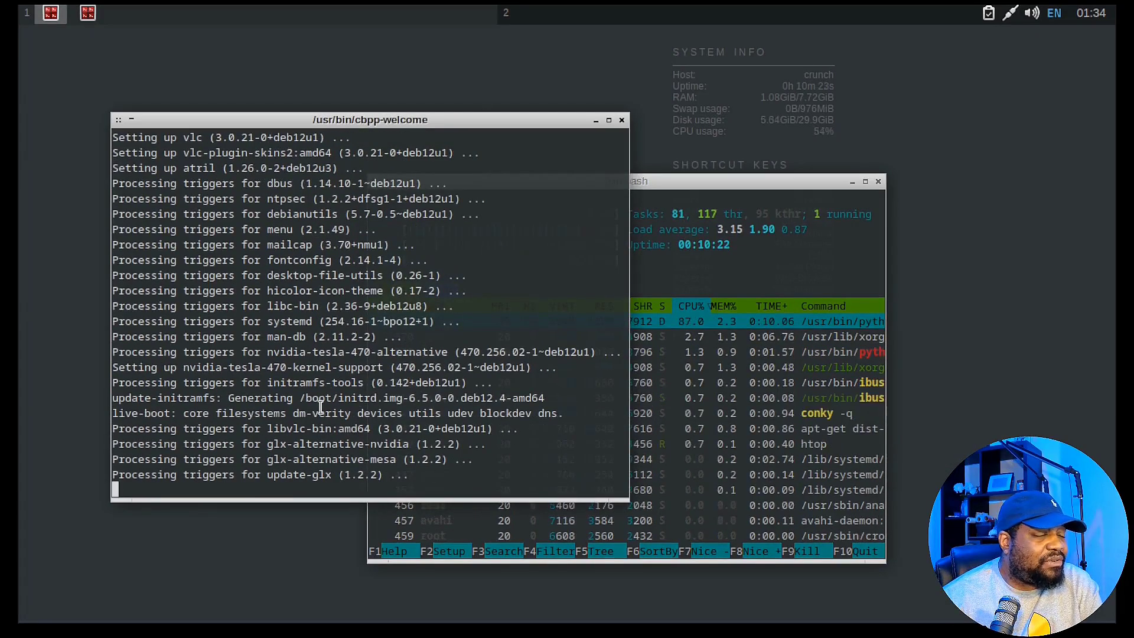
pyautogui.rightClick(944, 243)
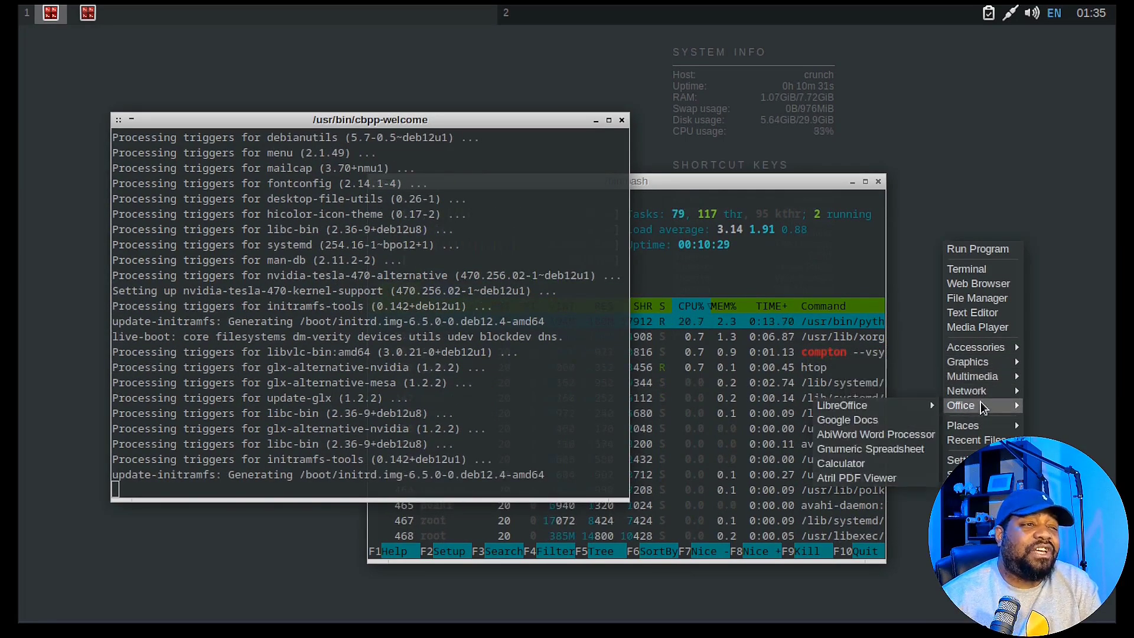
pyautogui.moveTo(983, 396)
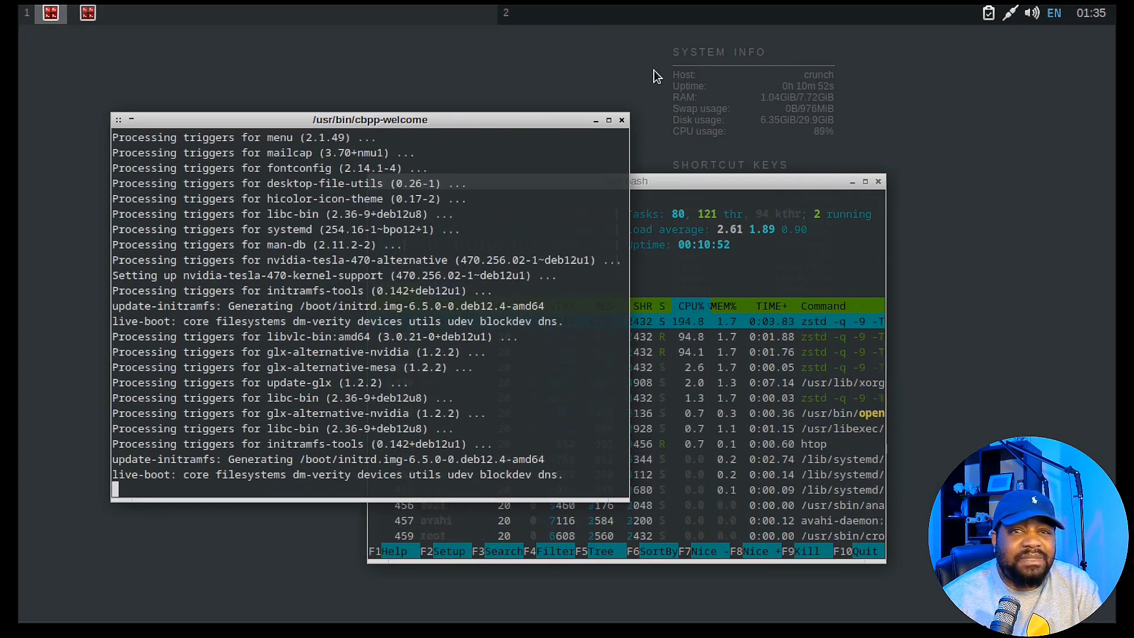
# Browse the menu's Office and Places submenus, then close the htop window.
pyautogui.rightClick(608, 53)
pyautogui.moveTo(654, 214)
pyautogui.moveTo(655, 235)
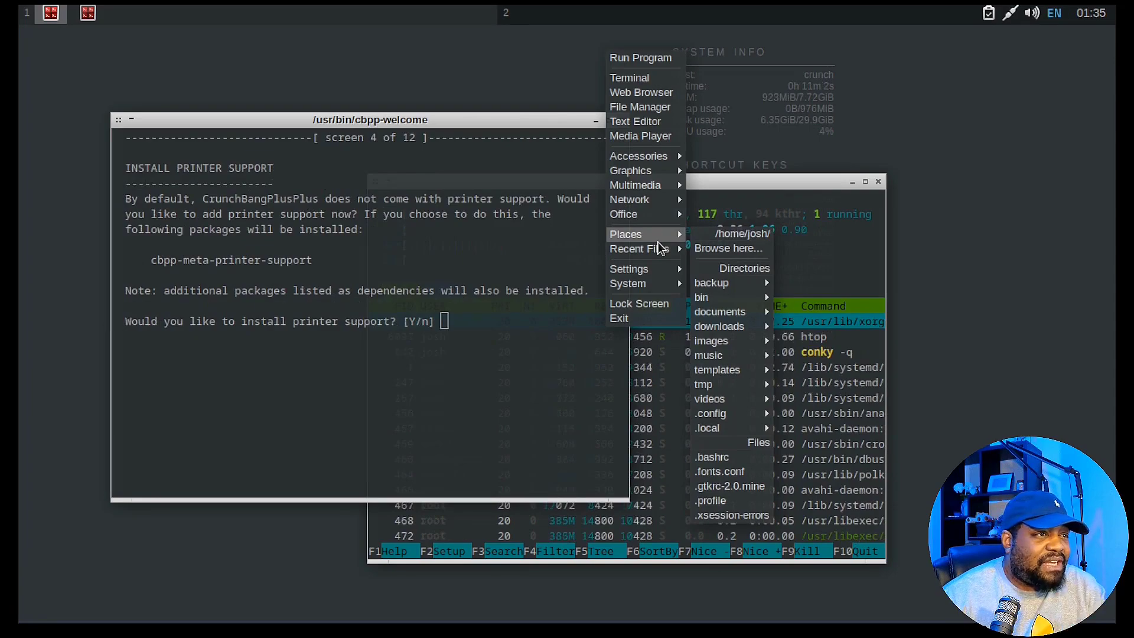
pyautogui.click(879, 182)
pyautogui.click(879, 182)
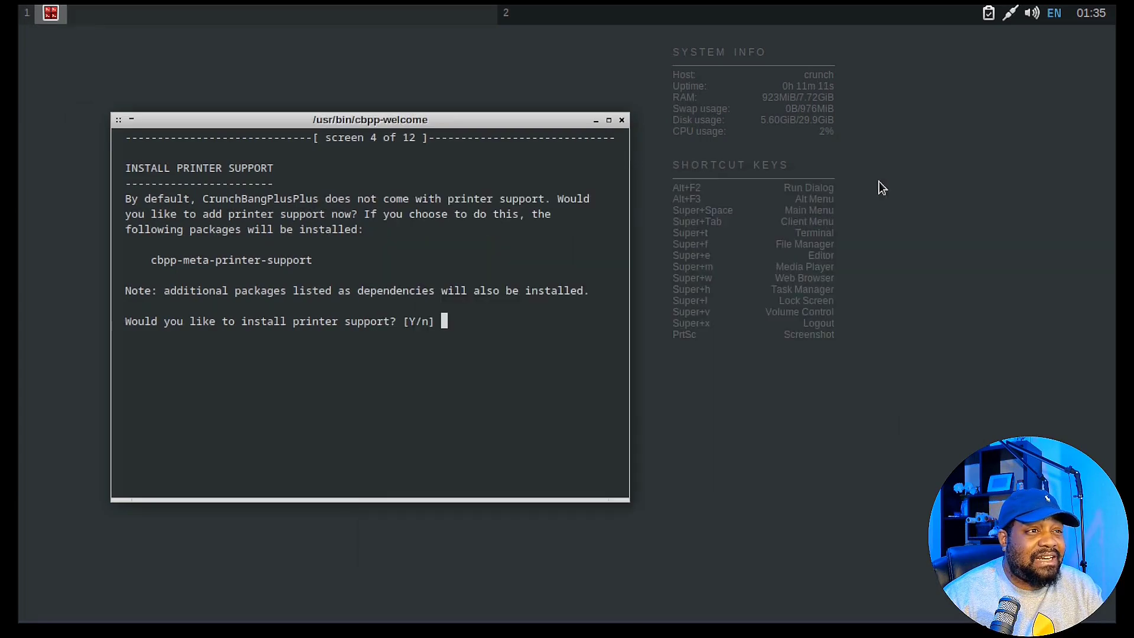
# Browse the desktop menu's Settings submenus, then dismiss the menu.
pyautogui.rightClick(671, 389)
pyautogui.moveTo(722, 333)
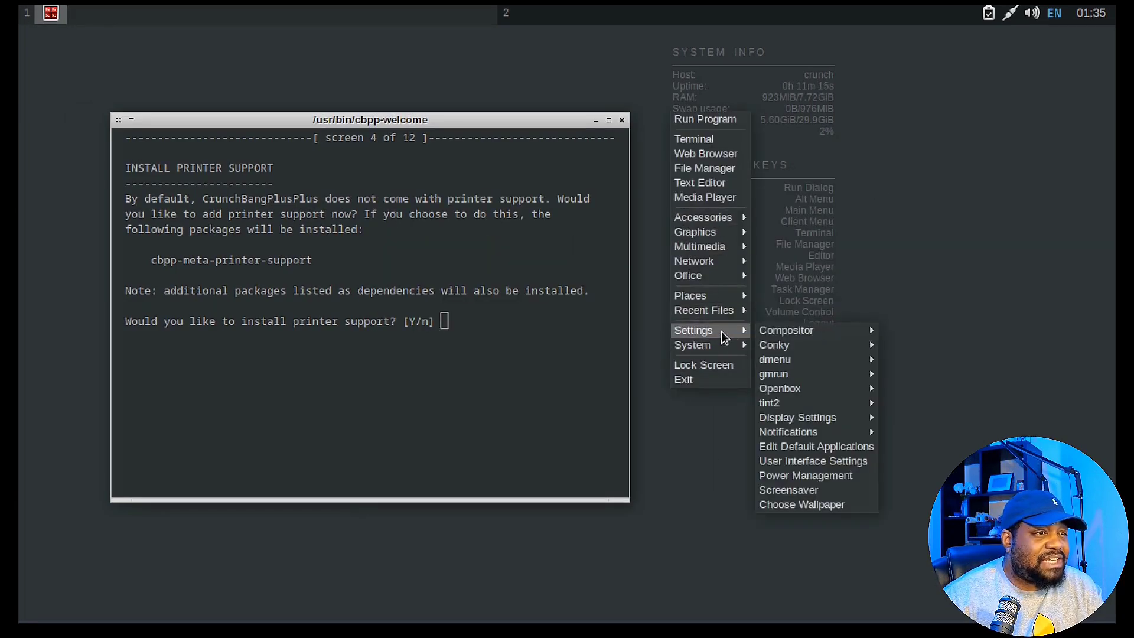
pyautogui.moveTo(844, 332)
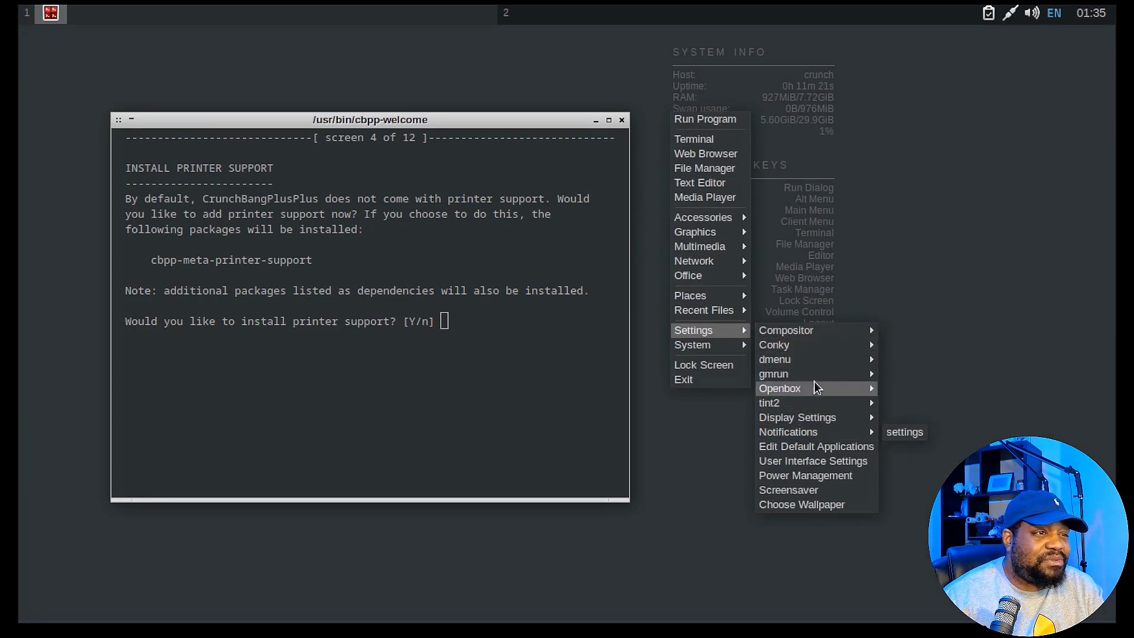
pyautogui.moveTo(846, 406)
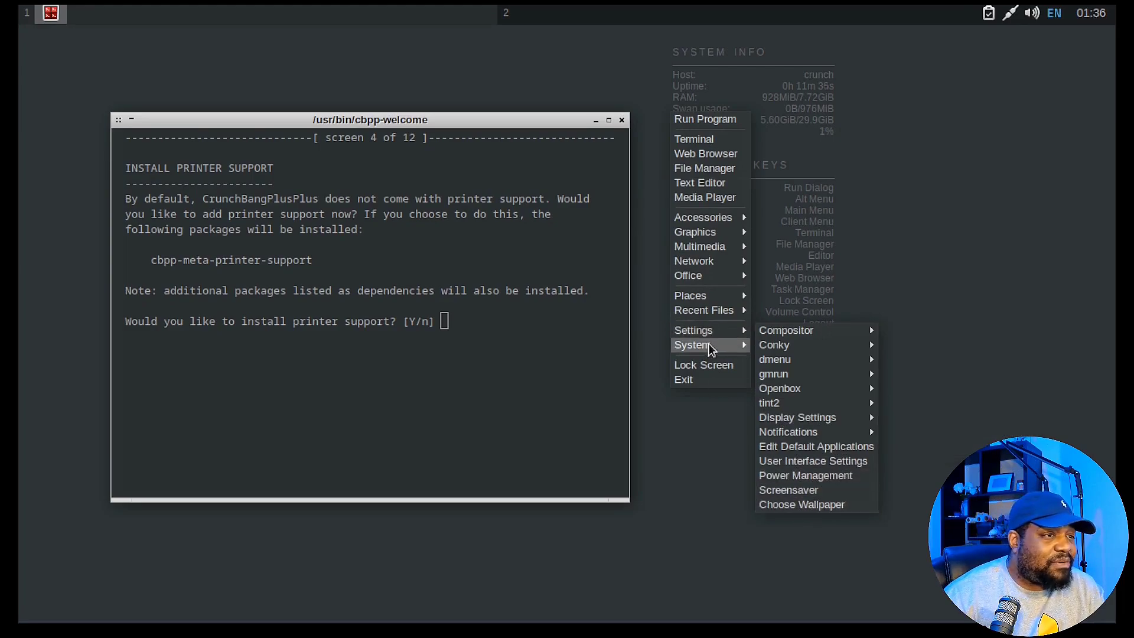
pyautogui.moveTo(709, 344)
pyautogui.moveTo(777, 345)
pyautogui.click(793, 221)
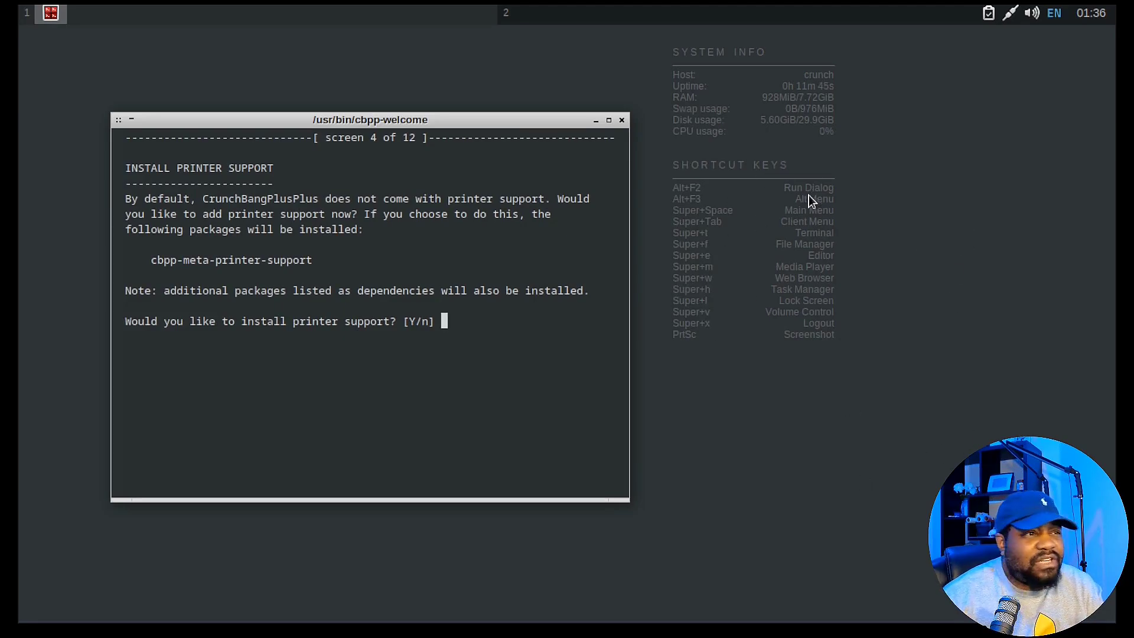
pyautogui.rightClick(713, 414)
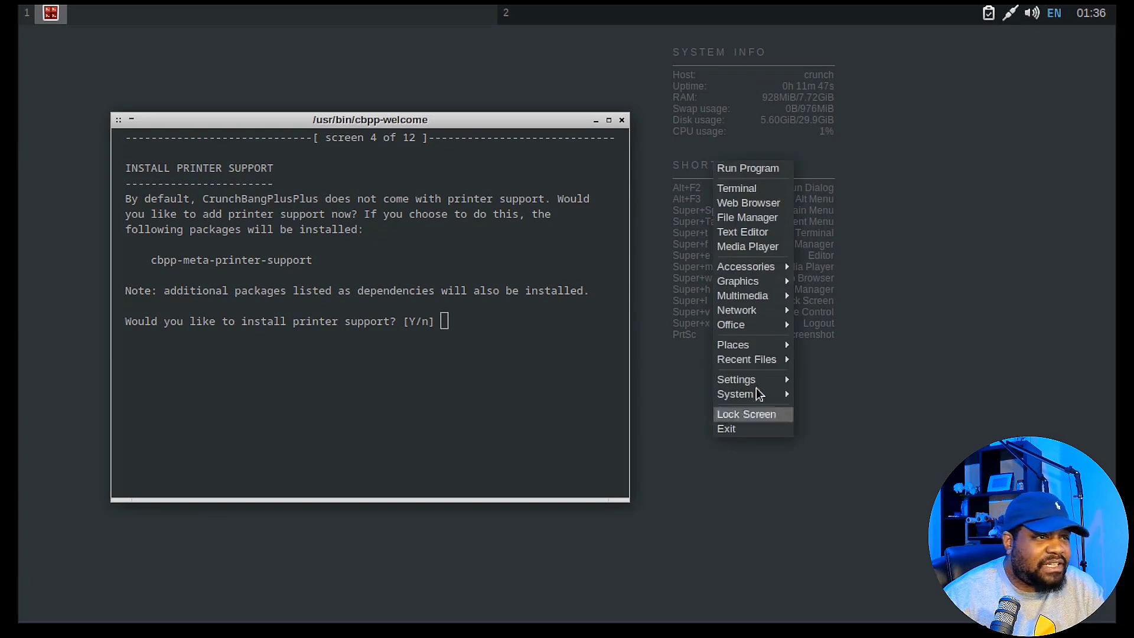
pyautogui.moveTo(750, 398)
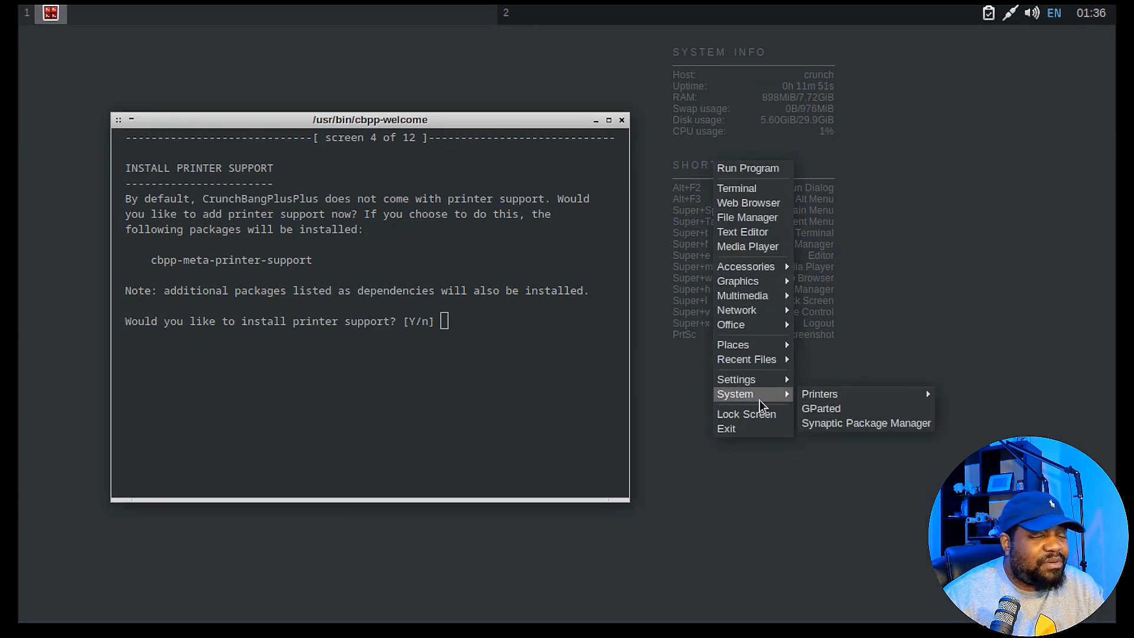
pyautogui.click(866, 424)
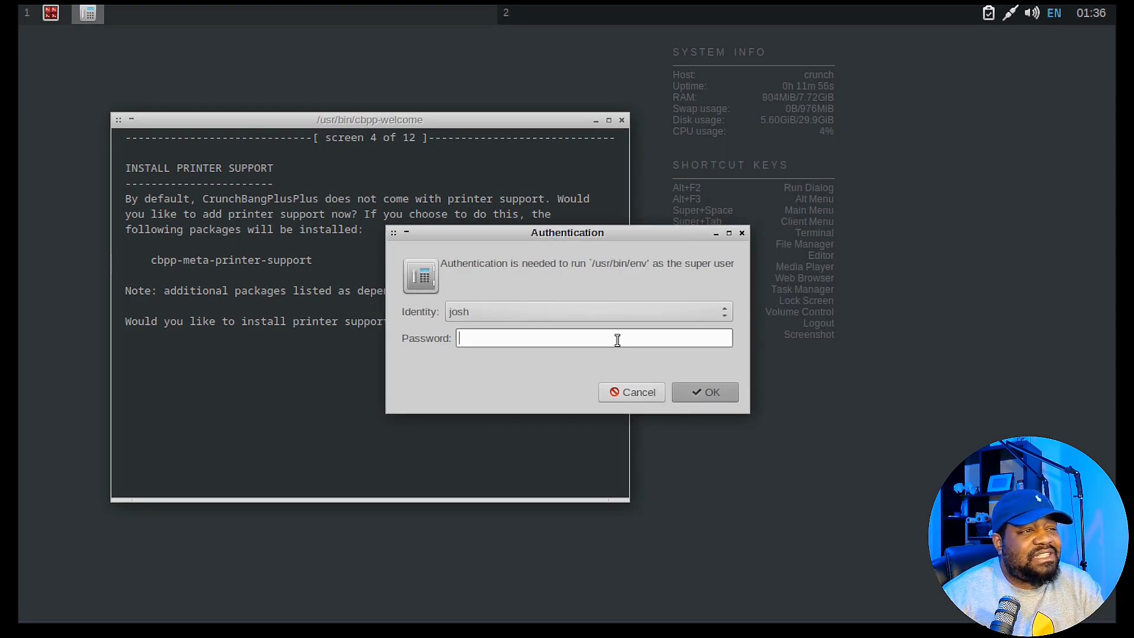
pyautogui.write('•••••••••')
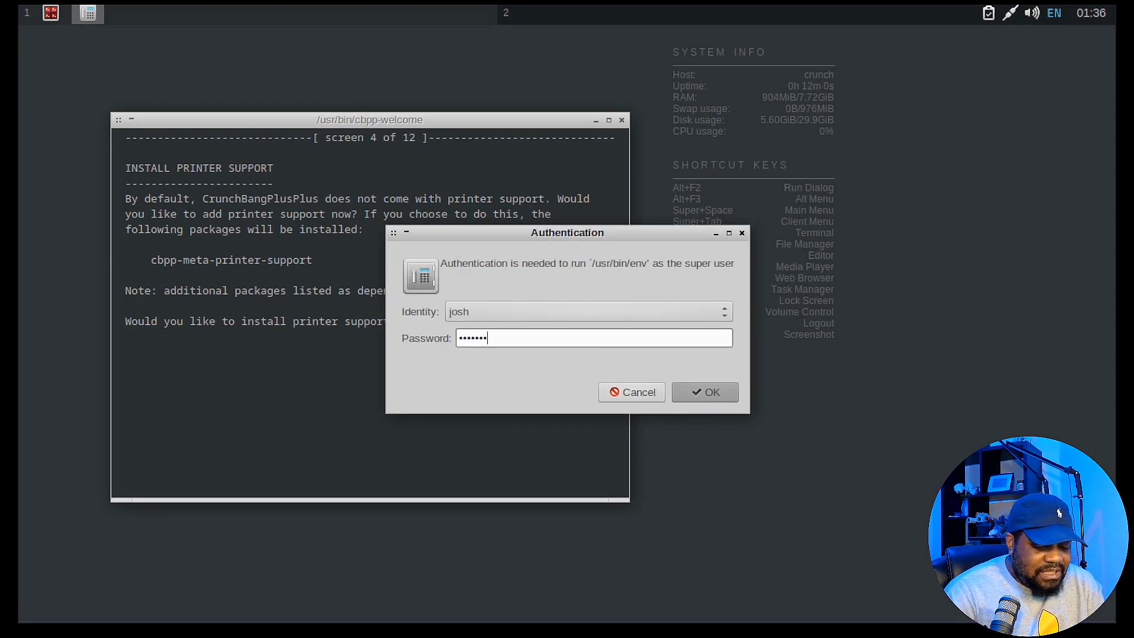
pyautogui.press('Return')
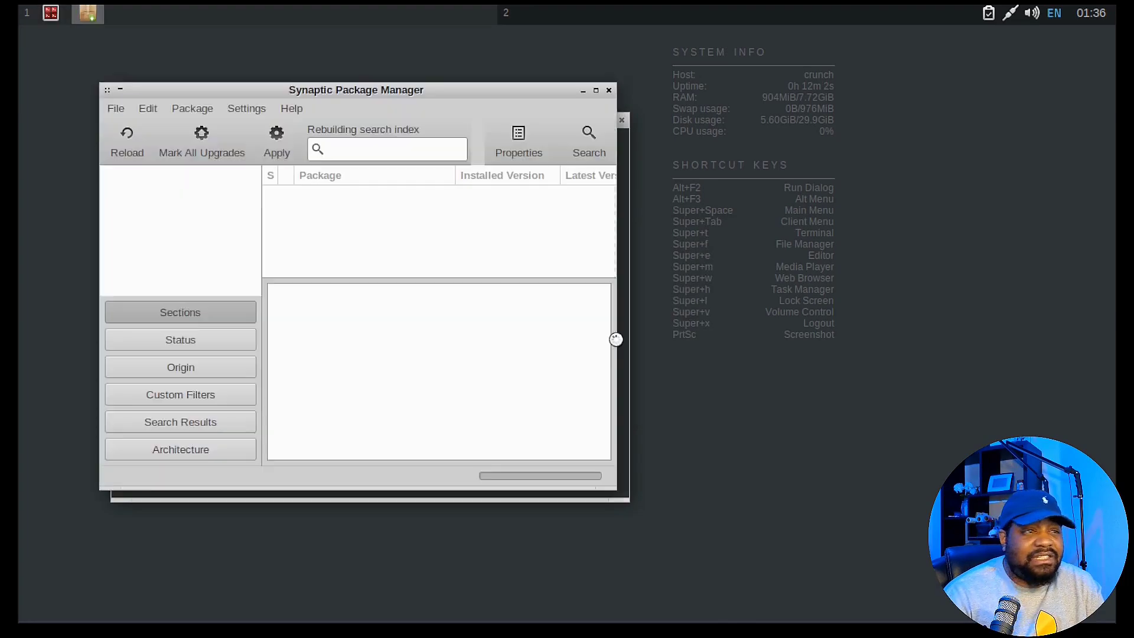
pyautogui.moveTo(364, 75); pyautogui.dragTo(734, 90)
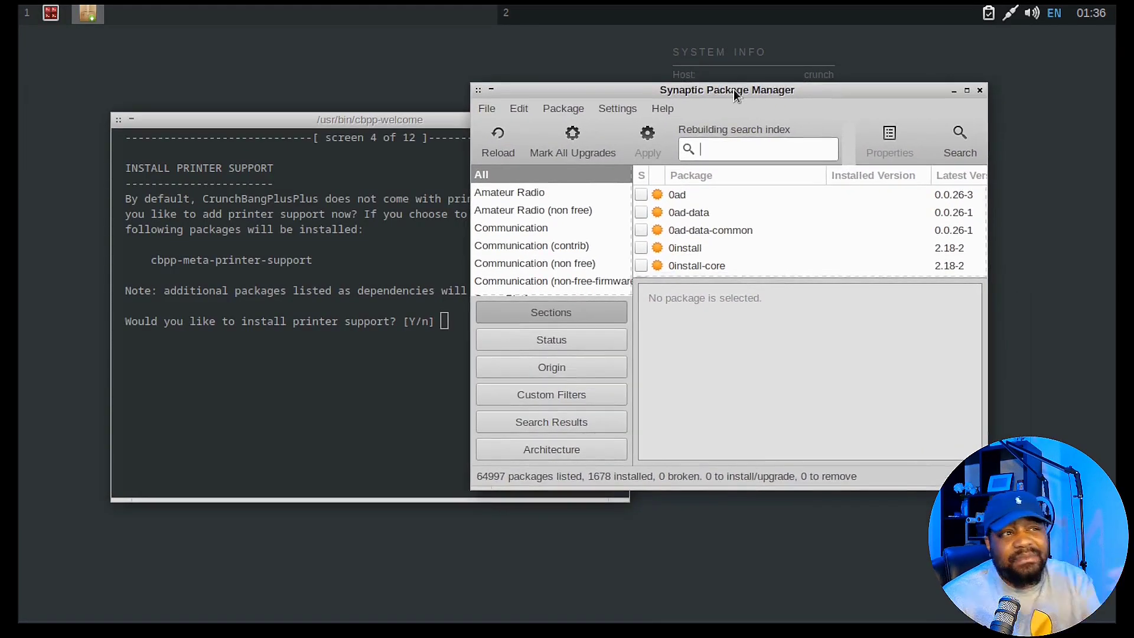
pyautogui.click(980, 91)
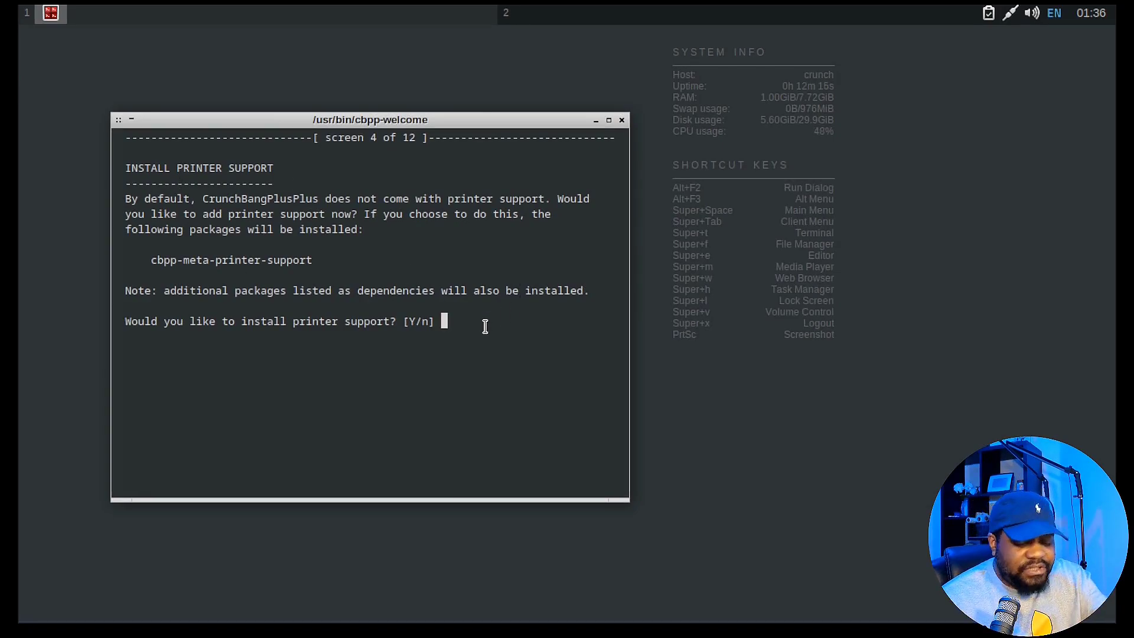
# Decline printer support, Java and LibreOffice by answering n at each prompt.
pyautogui.write('n')
pyautogui.press('Return')
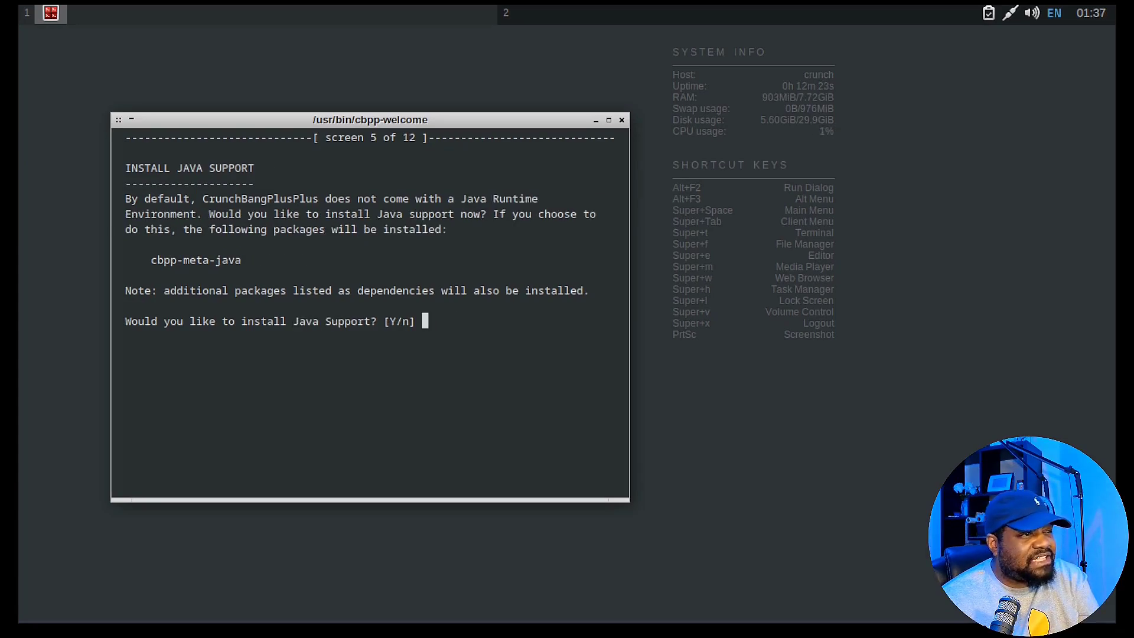
pyautogui.write('n')
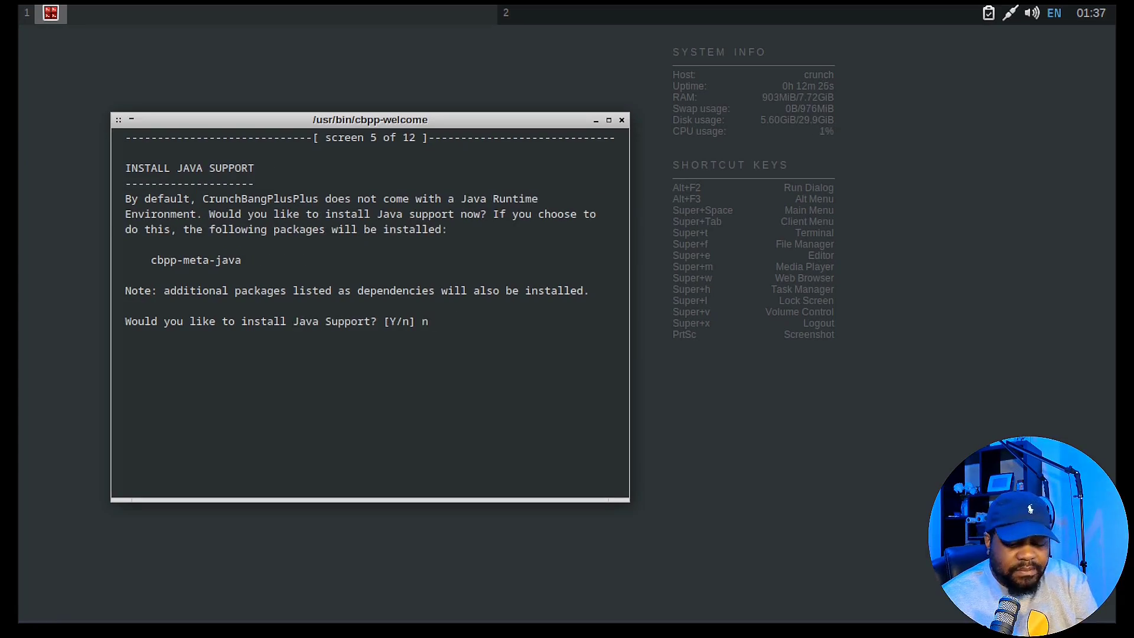
pyautogui.press('Return')
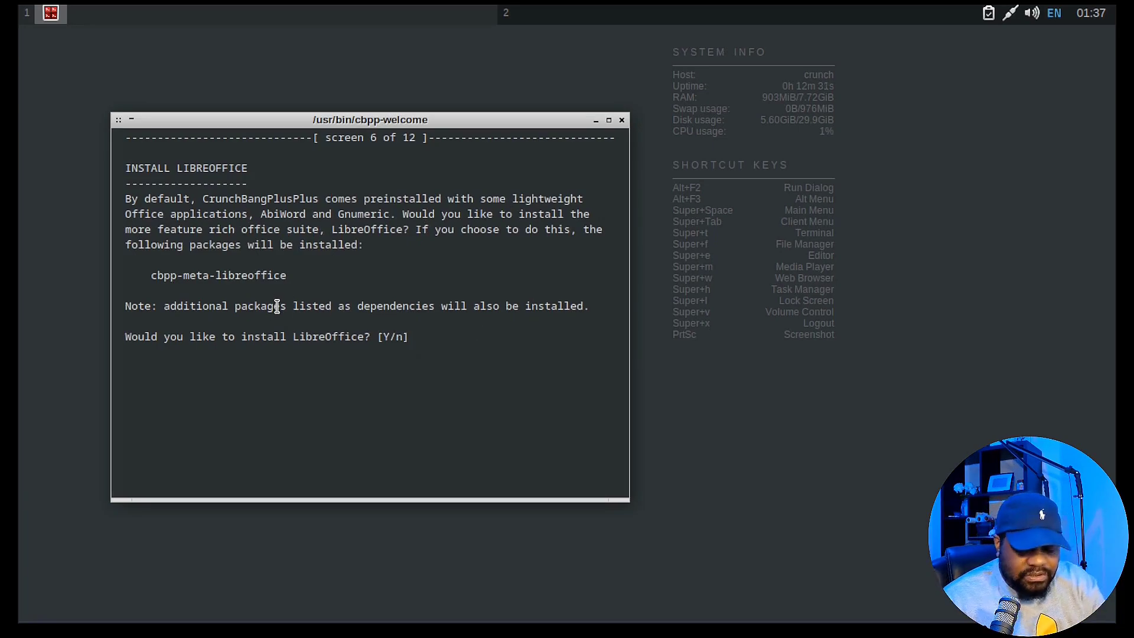
pyautogui.write('n')
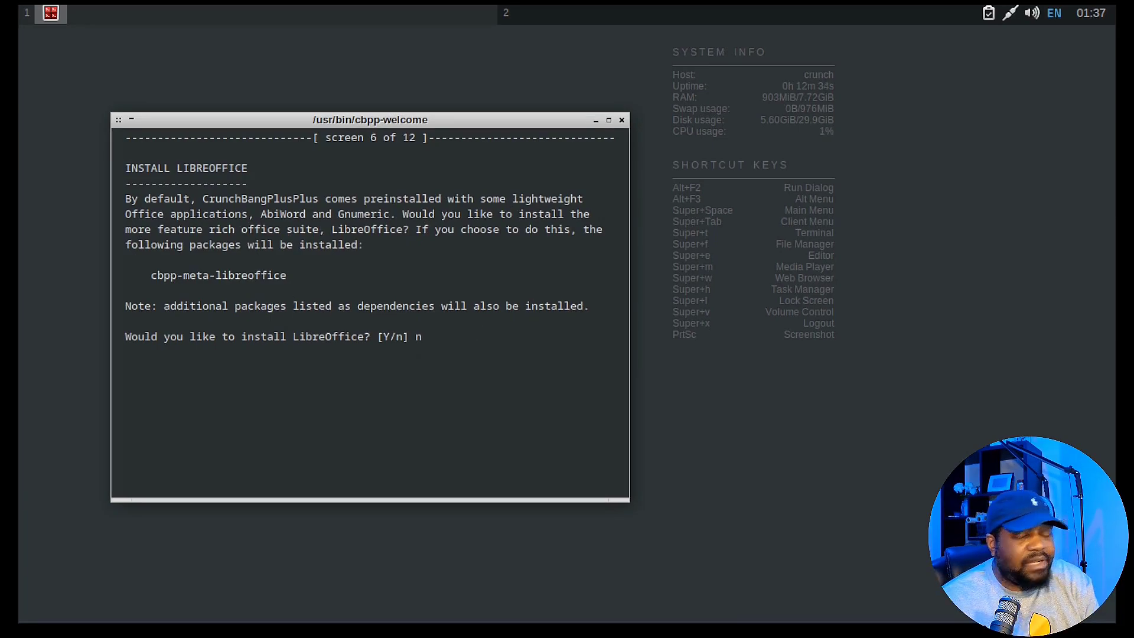
pyautogui.press('Return')
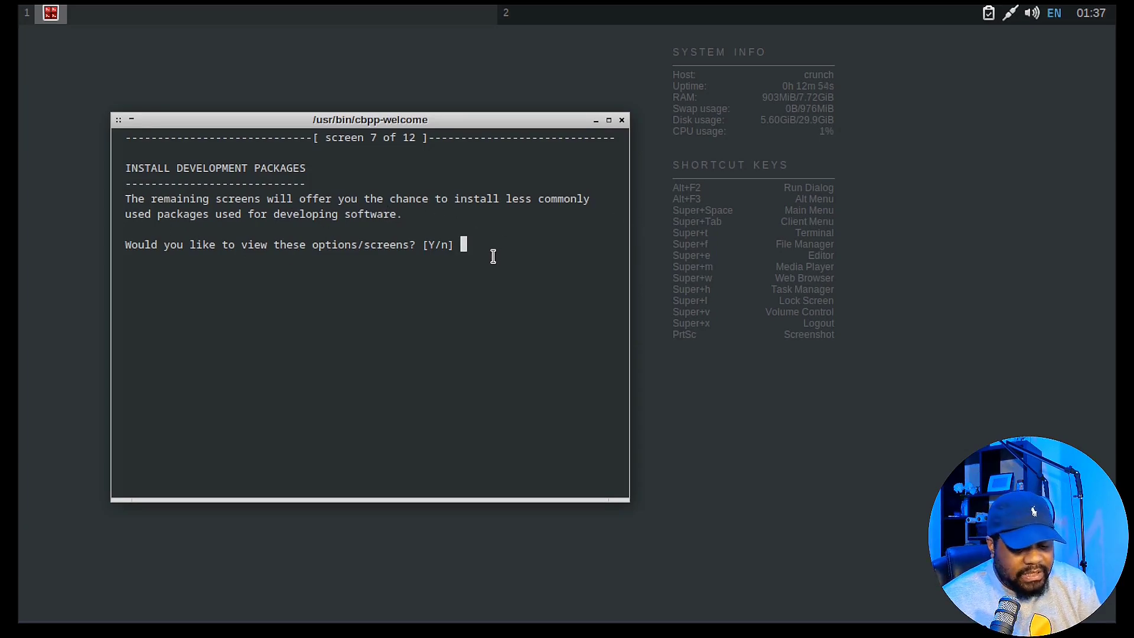
# Skip the development packages with n and exit the welcome script.
pyautogui.write('n')
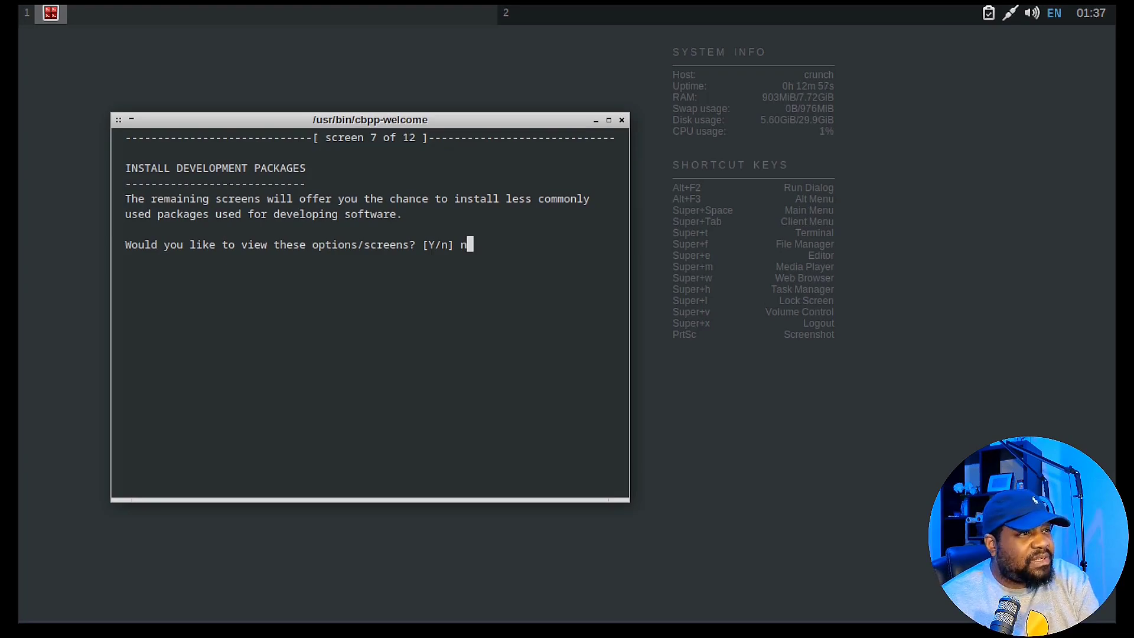
pyautogui.press('Return')
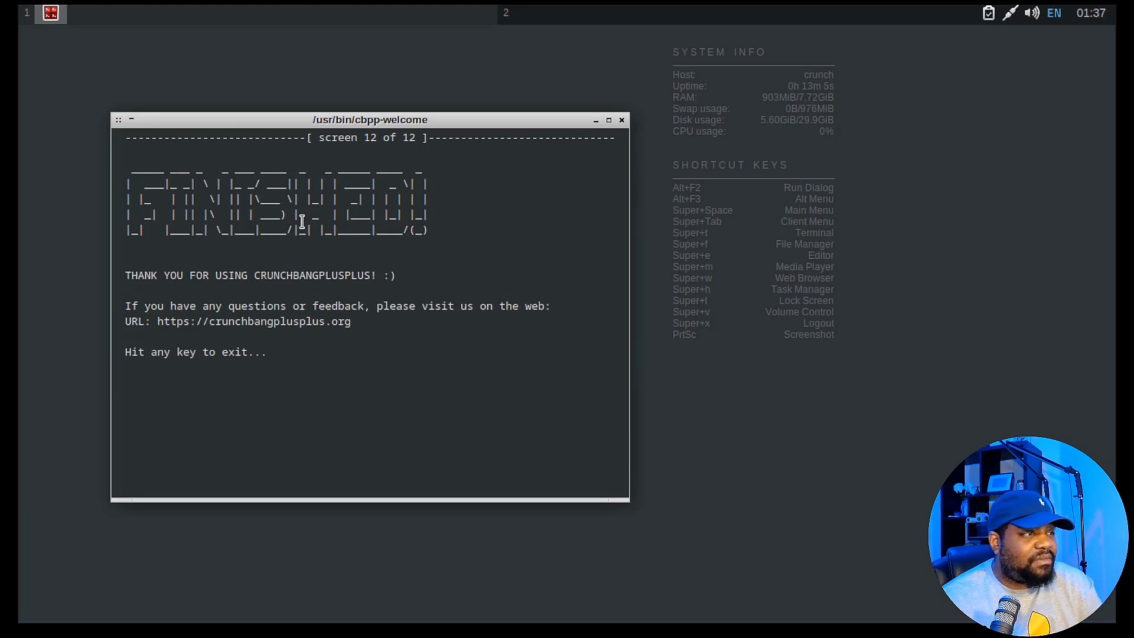
pyautogui.press('Return')
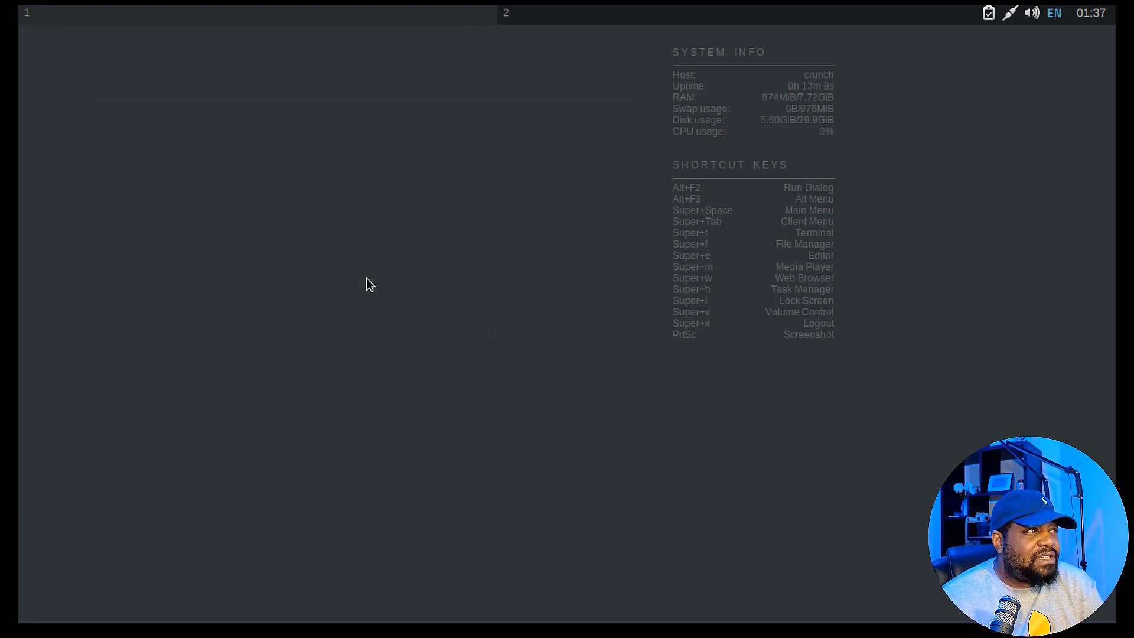